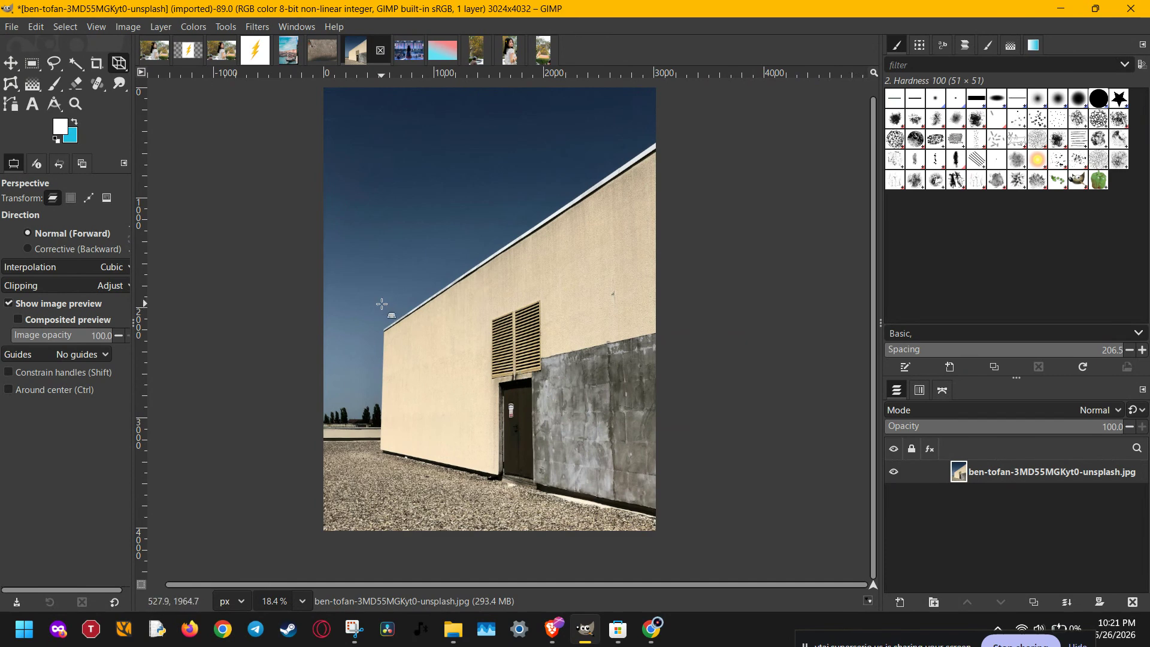
Add the white text "Revolution" in Agency FB Bold at 368 px on the building's wall
key(t)
click(414, 349)
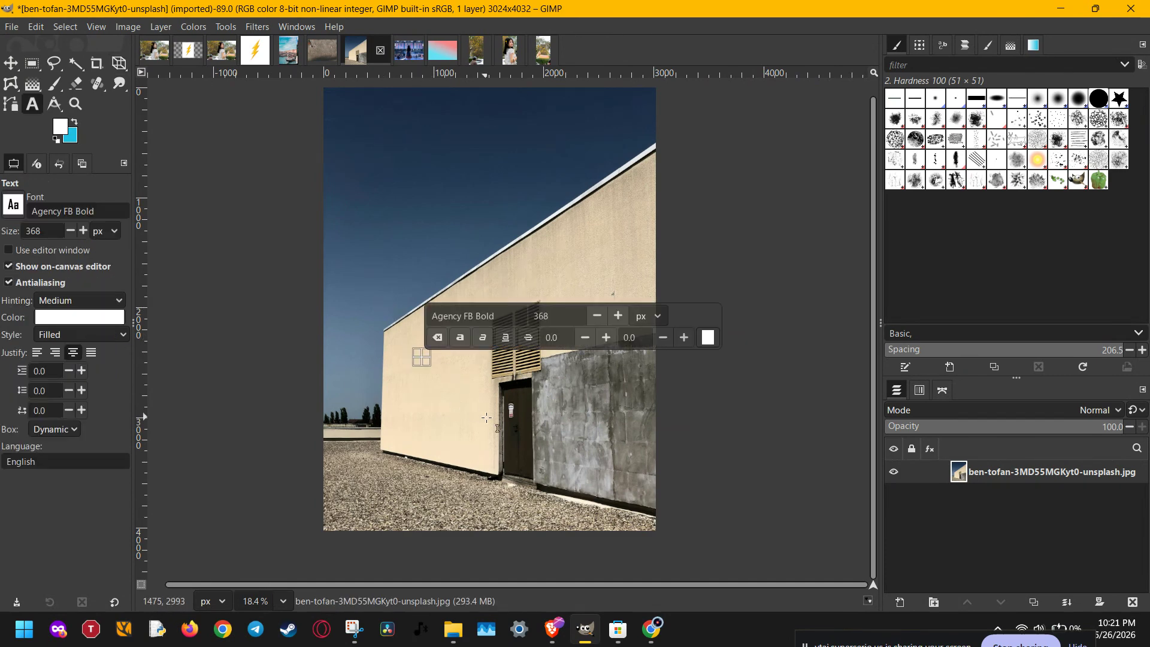
text(R)
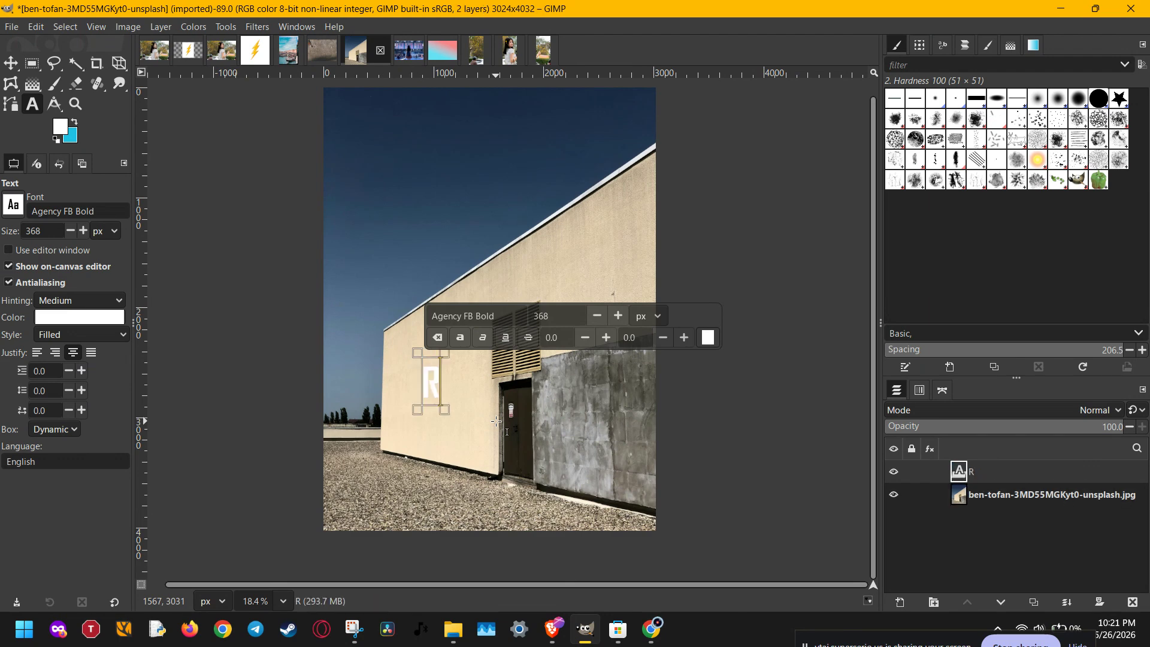
text(evol)
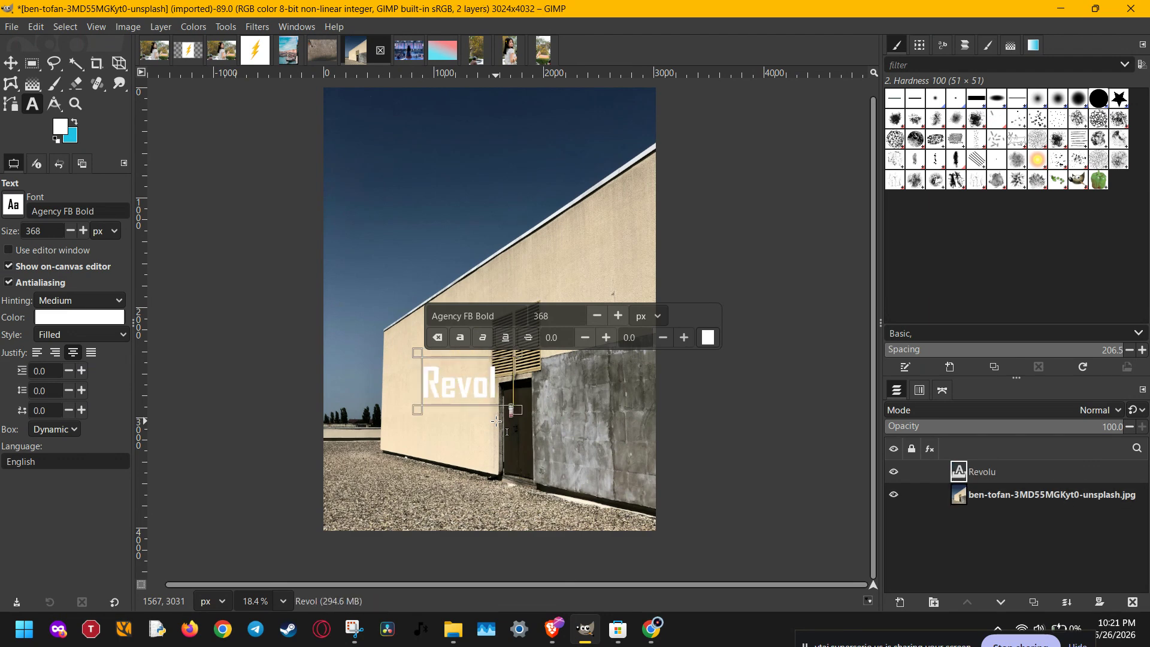
text(ution)
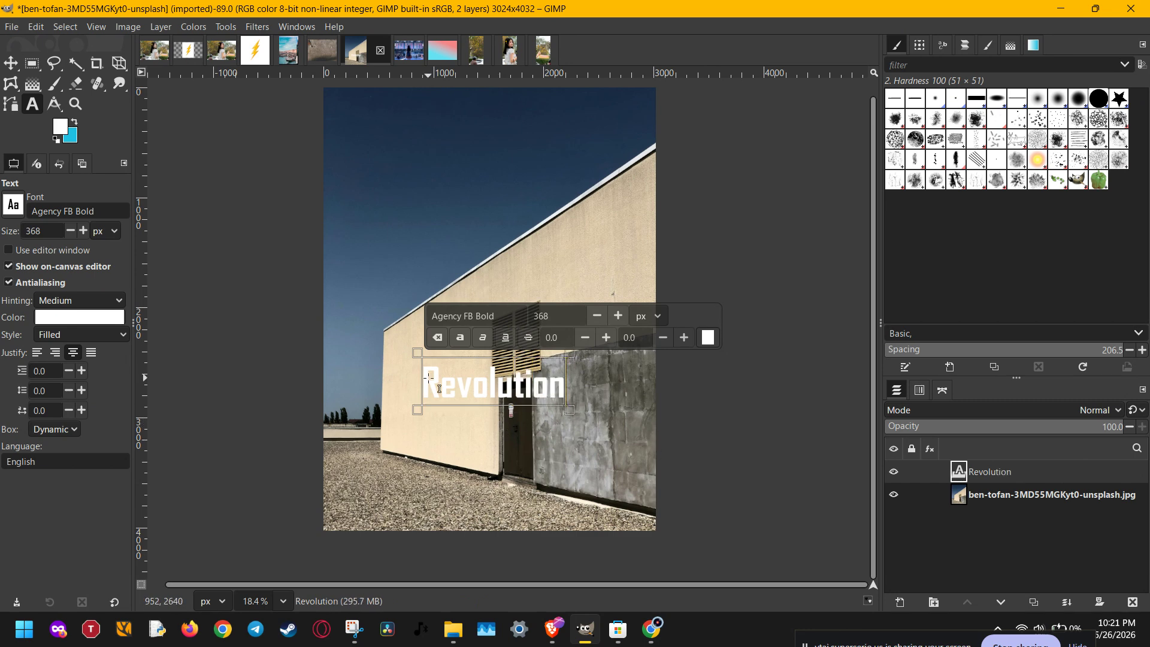
click(410, 353)
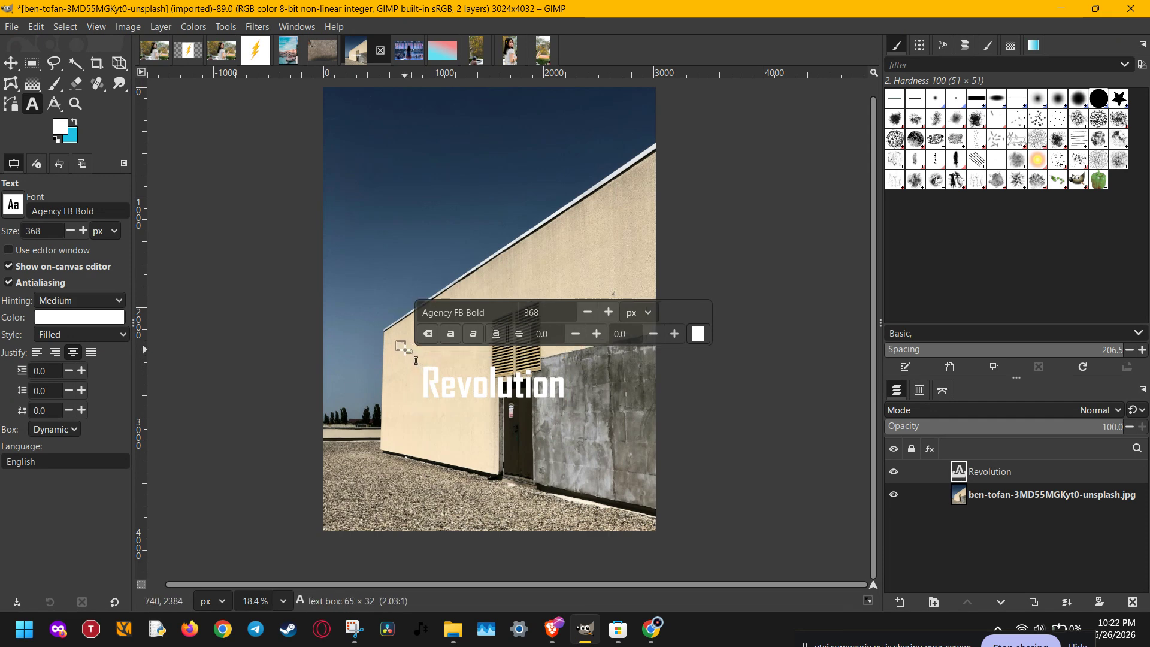
click(448, 384)
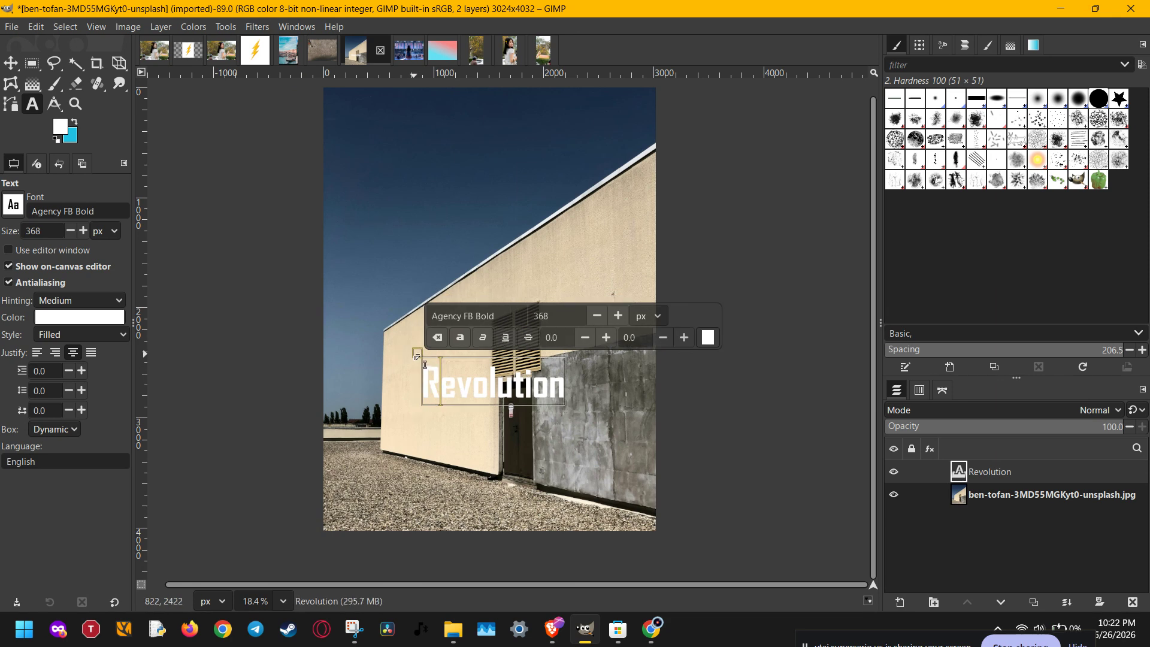
drag(405, 335, 402, 329)
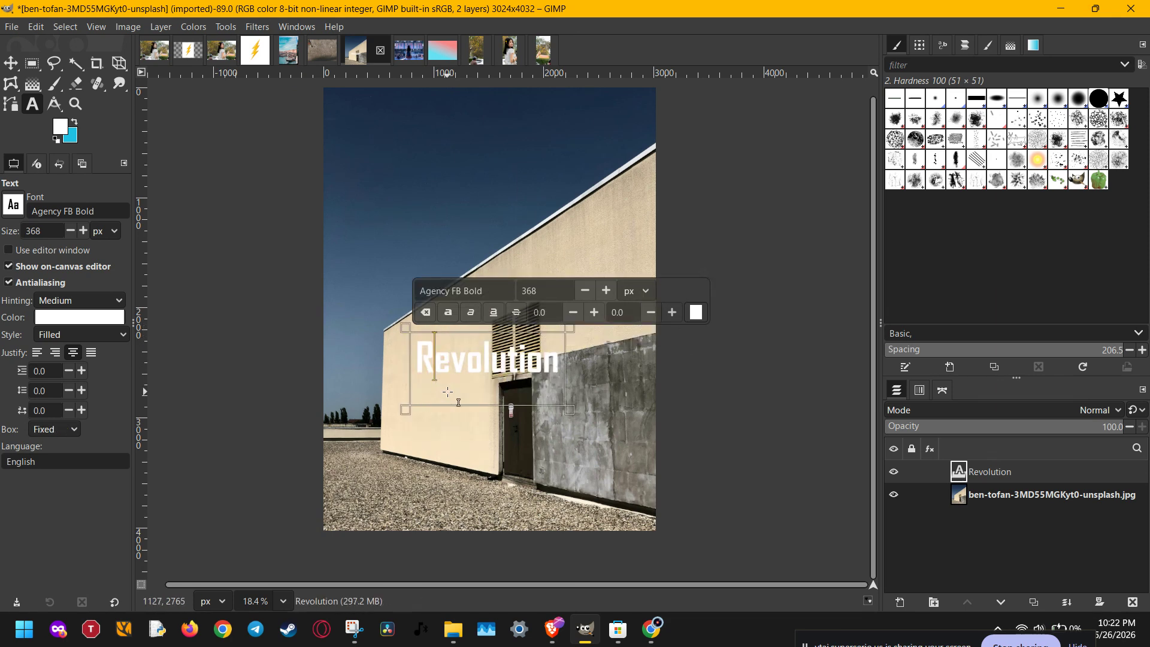
key(ctrl+z)
scroll(461, 393, up, 1)
scroll(460, 392, down, 1)
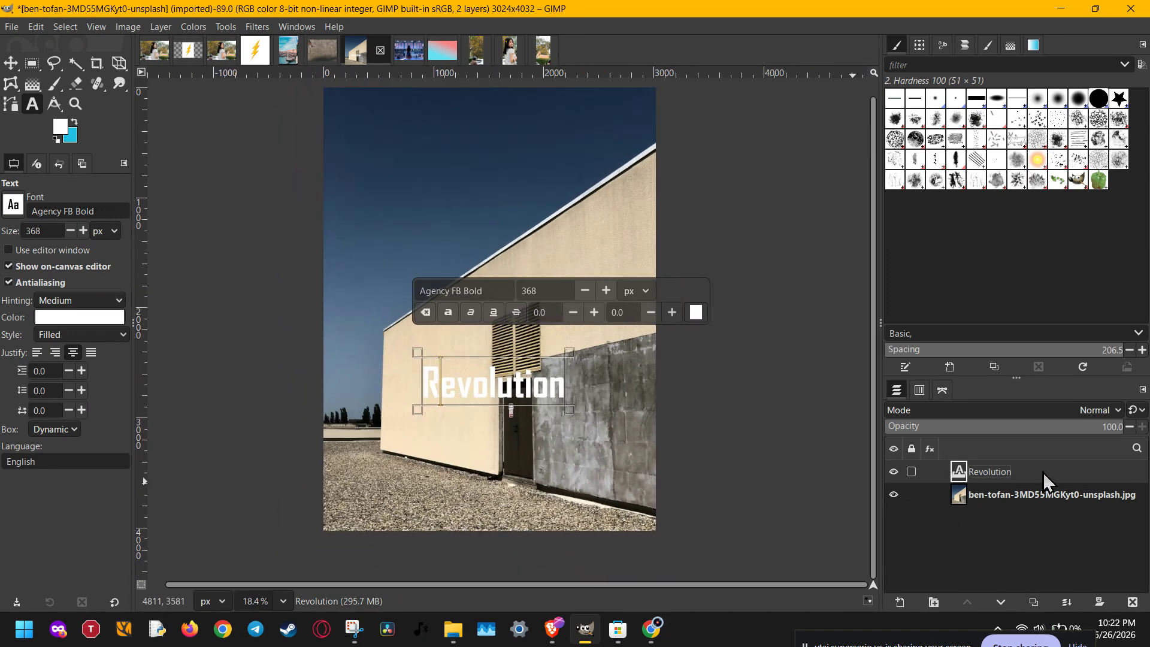
right_click(1043, 473)
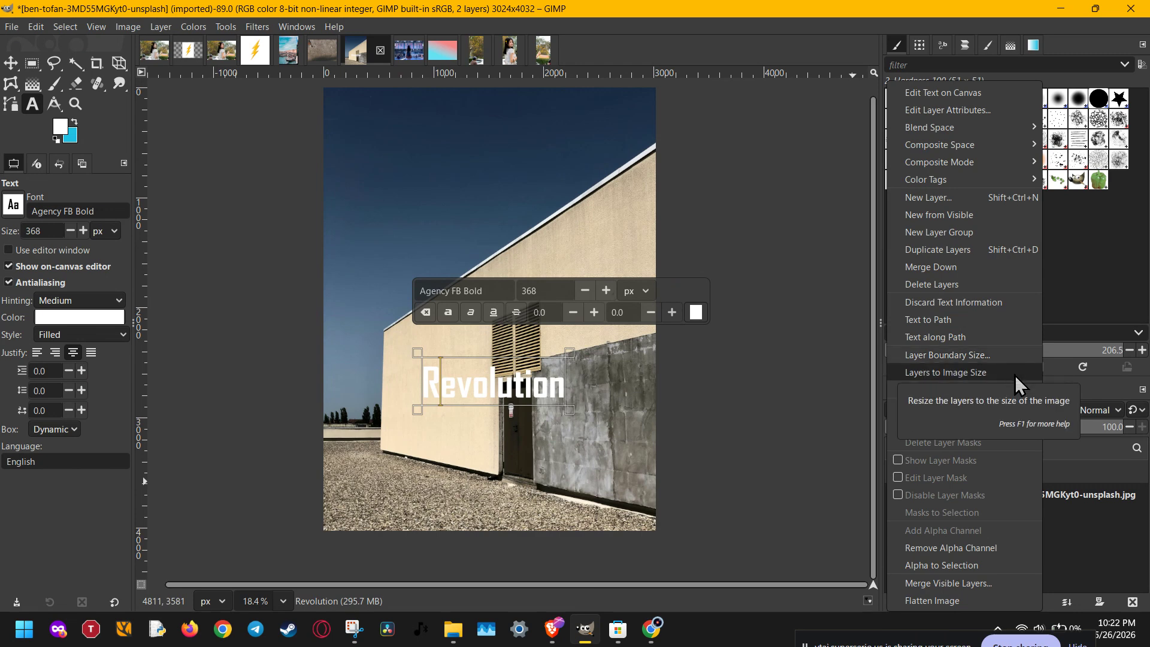
click(547, 405)
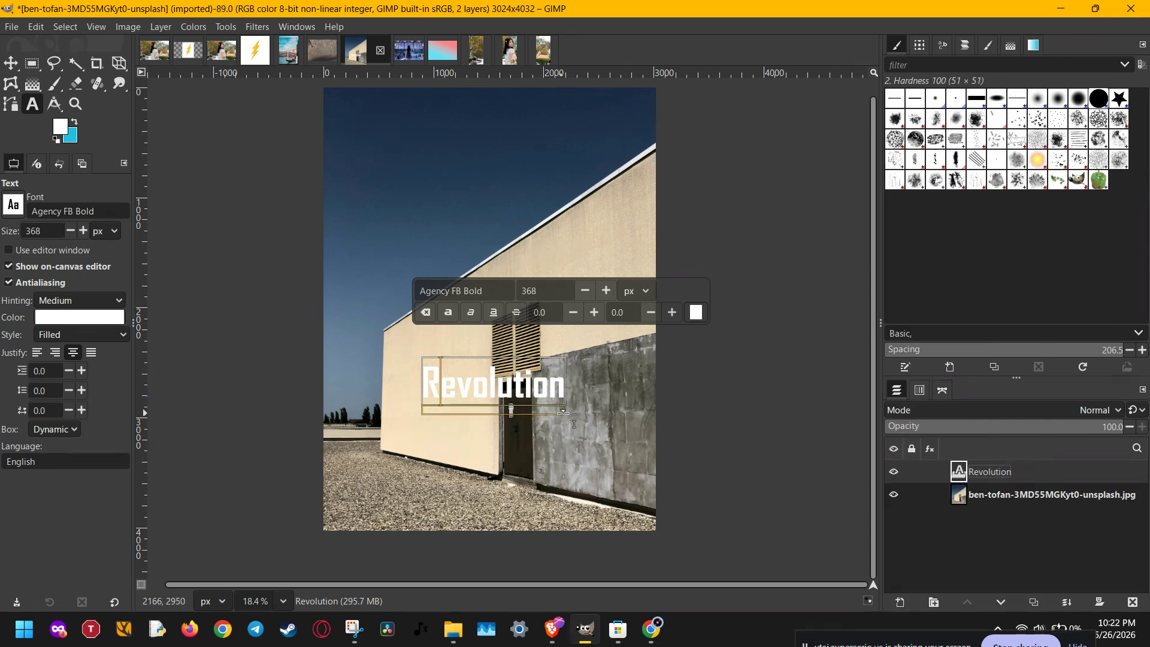
drag(581, 423, 623, 439)
key(ctrl+z)
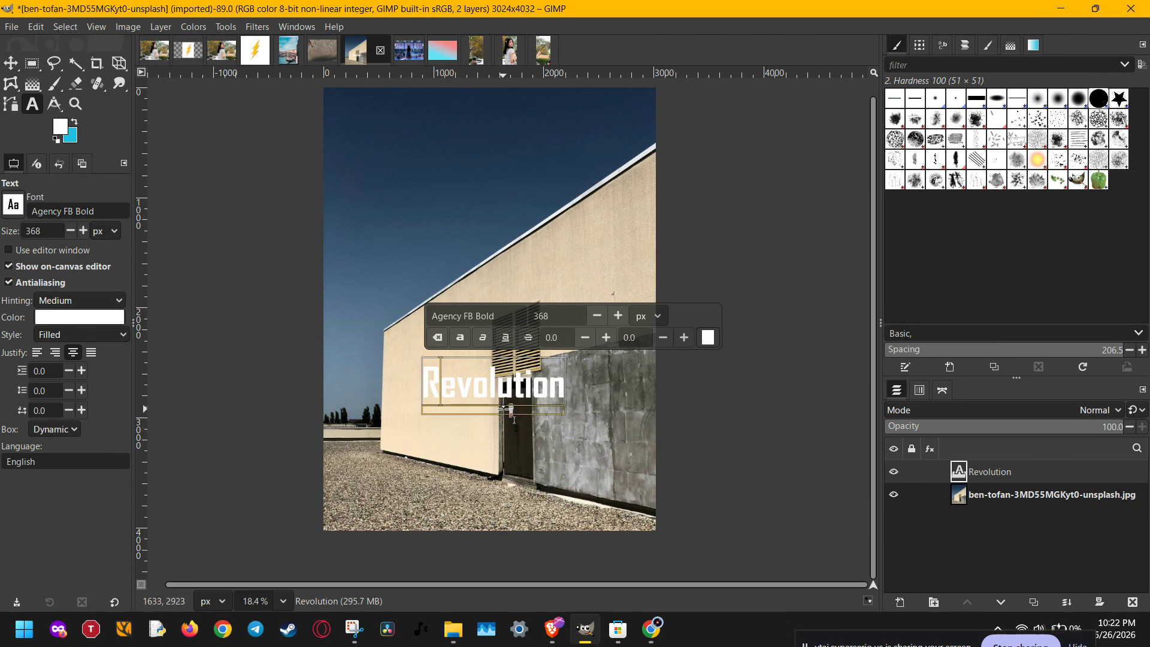
Finish text editing and stretch the Revolution text's four corners to the wall's outline with the Perspective tool
key(Escape)
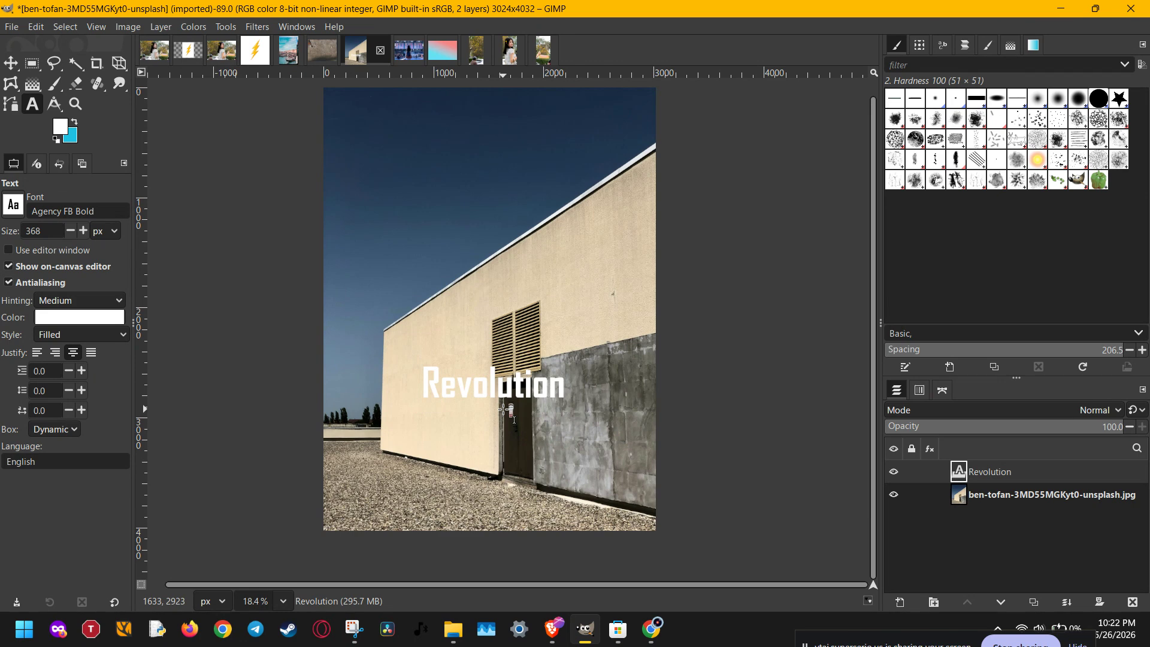
key(shift+p)
click(507, 410)
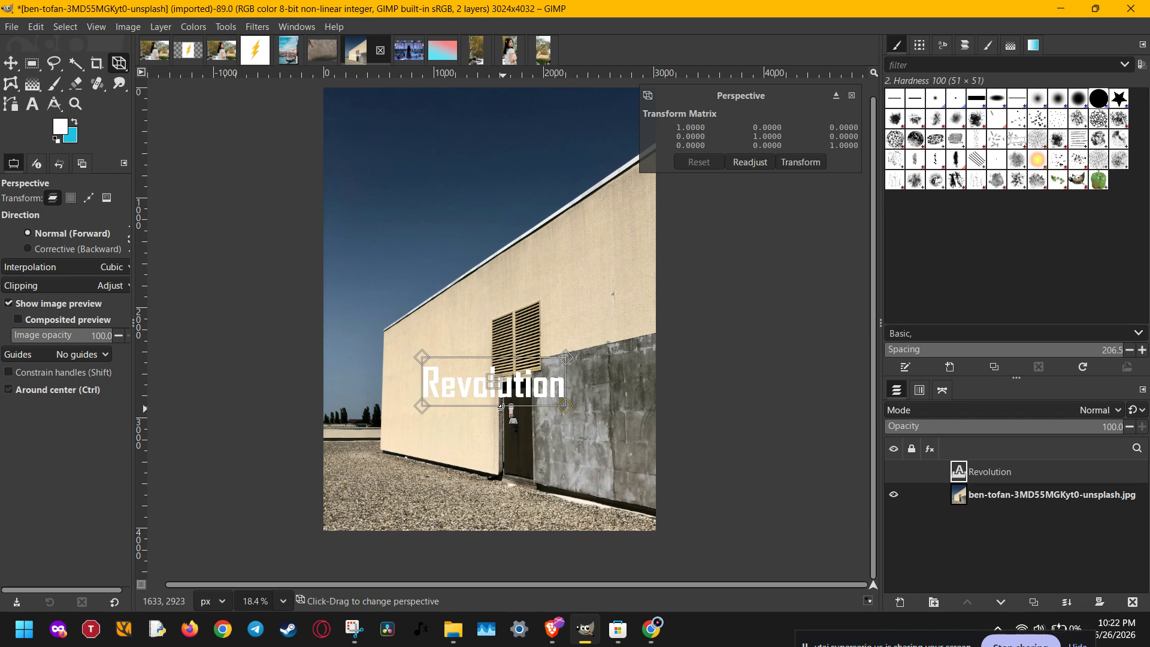
scroll(501, 408, up, 1)
drag(417, 352, 358, 313)
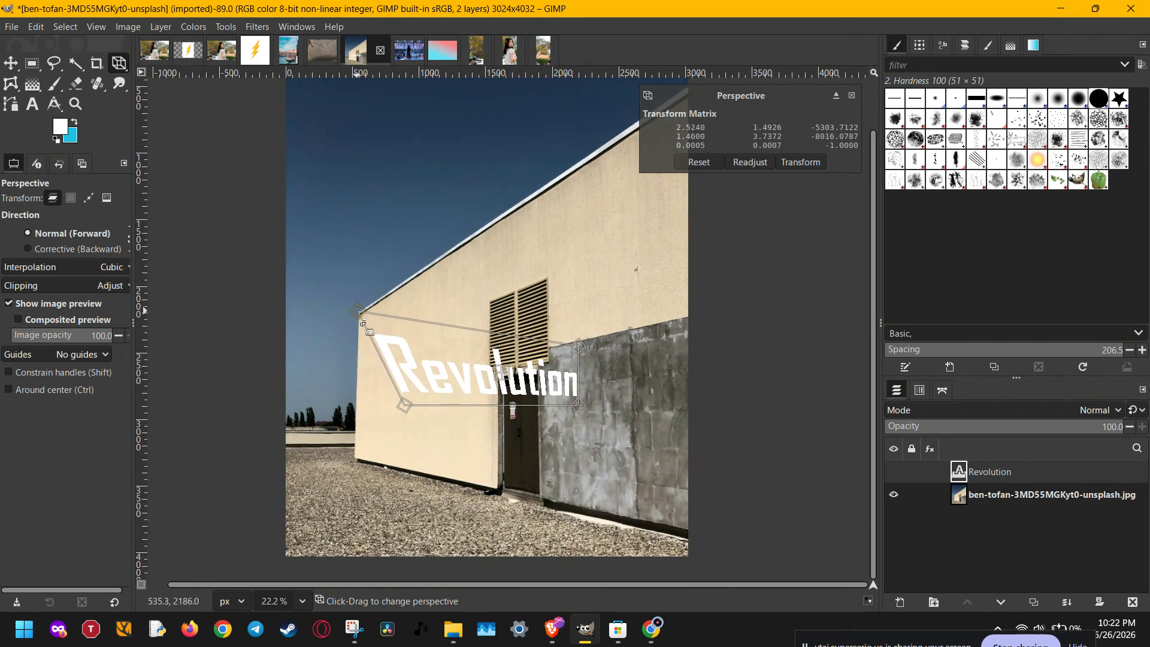
drag(405, 406, 353, 458)
drag(574, 350, 682, 117)
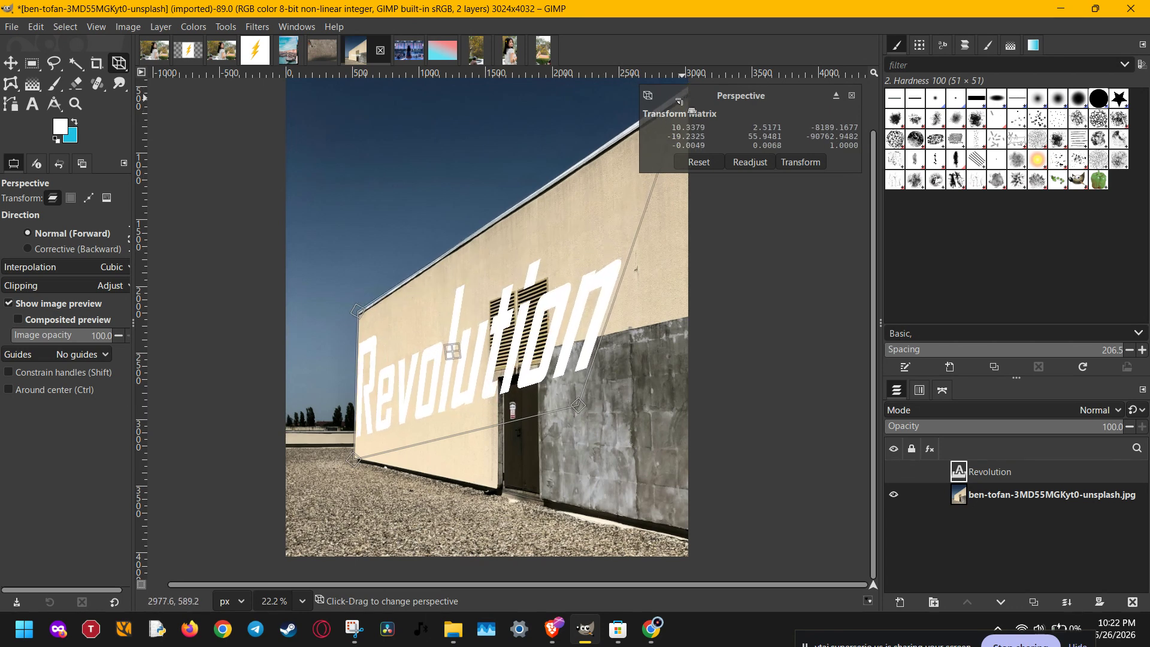
drag(591, 422, 685, 532)
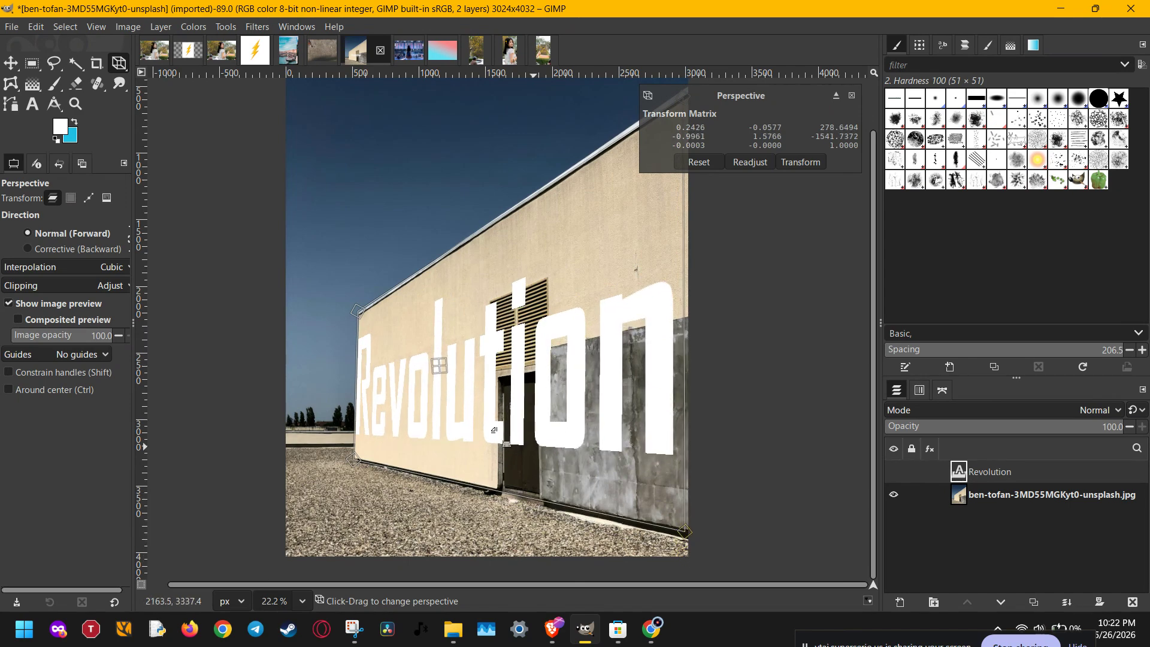
Nudge the text's two corners at the wall's far end slightly inward and apply the perspective transform
drag(358, 311, 364, 309)
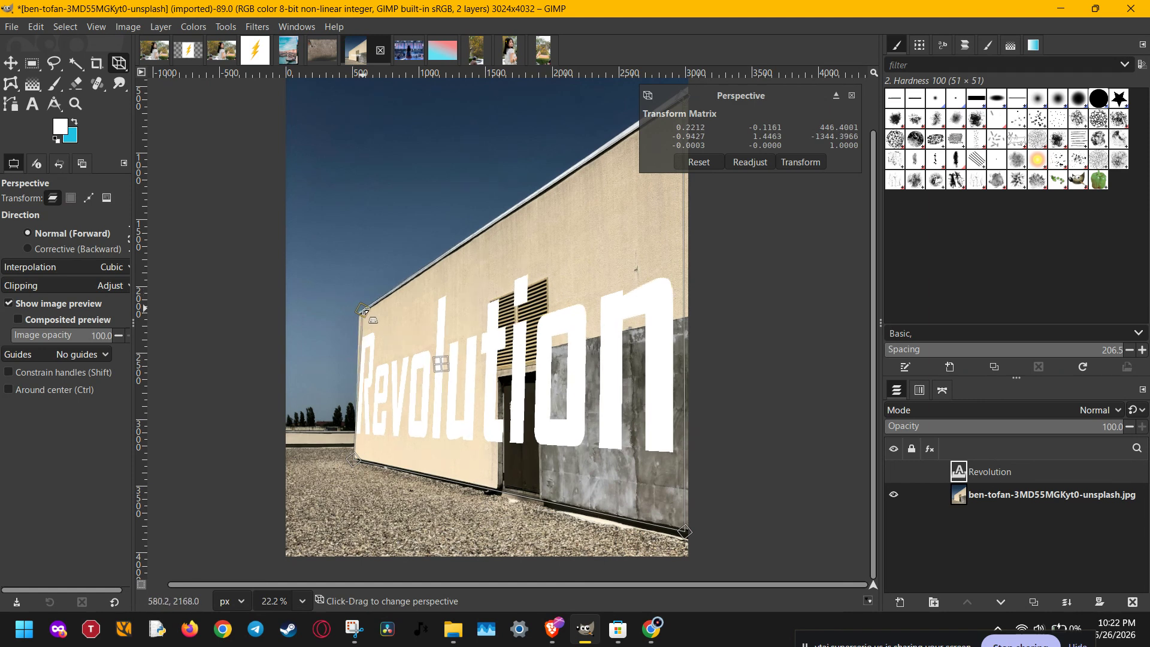
drag(354, 461, 360, 460)
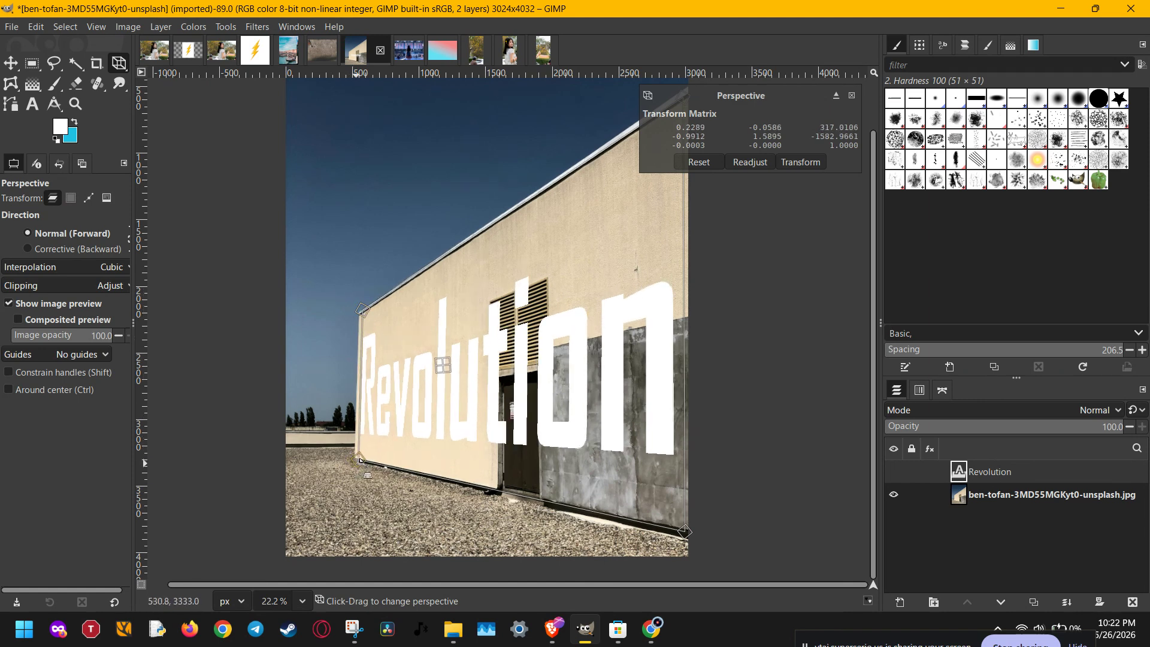
click(806, 166)
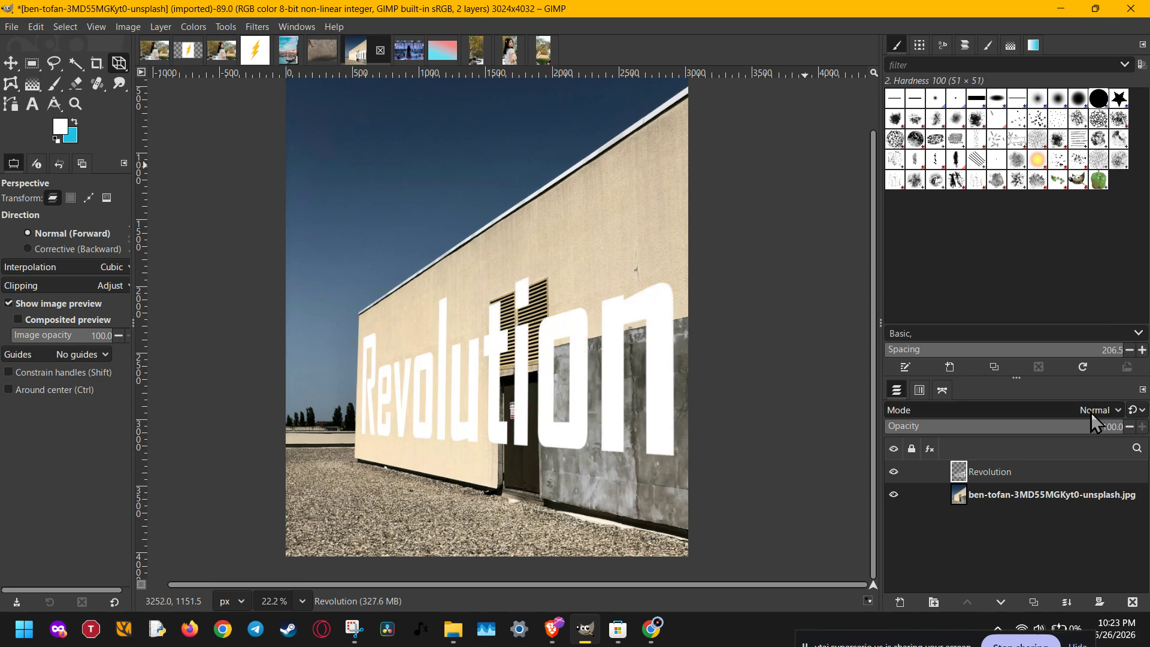
Set the Revolution layer's blend mode to HSV Saturation
click(1091, 412)
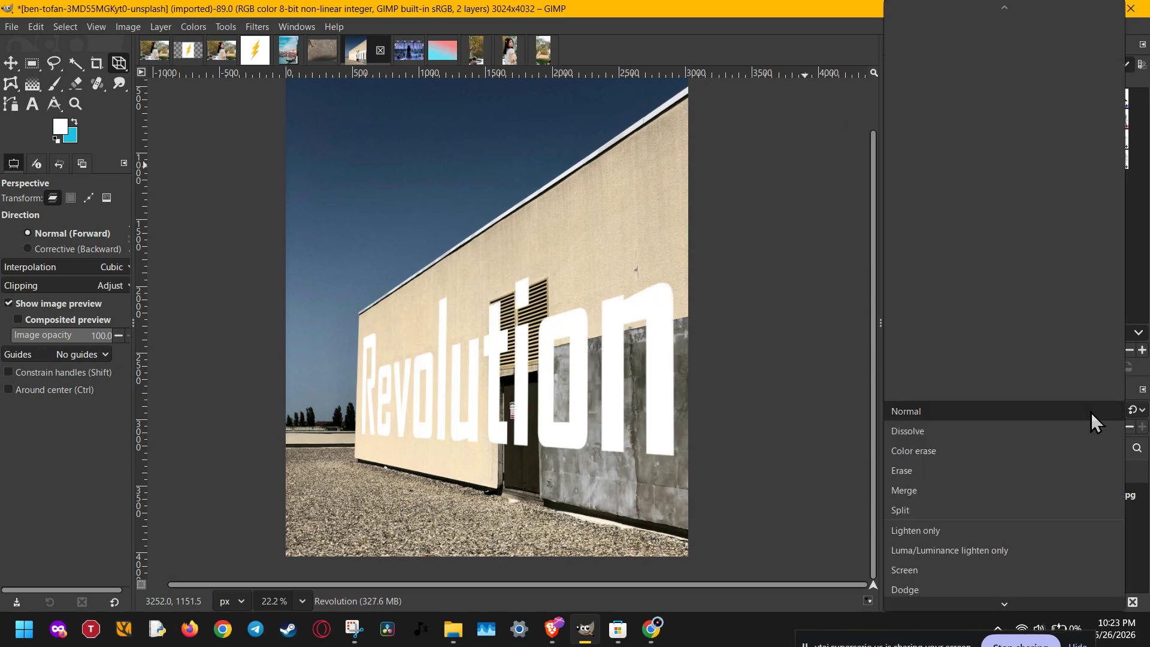
scroll(1091, 413, down, 10)
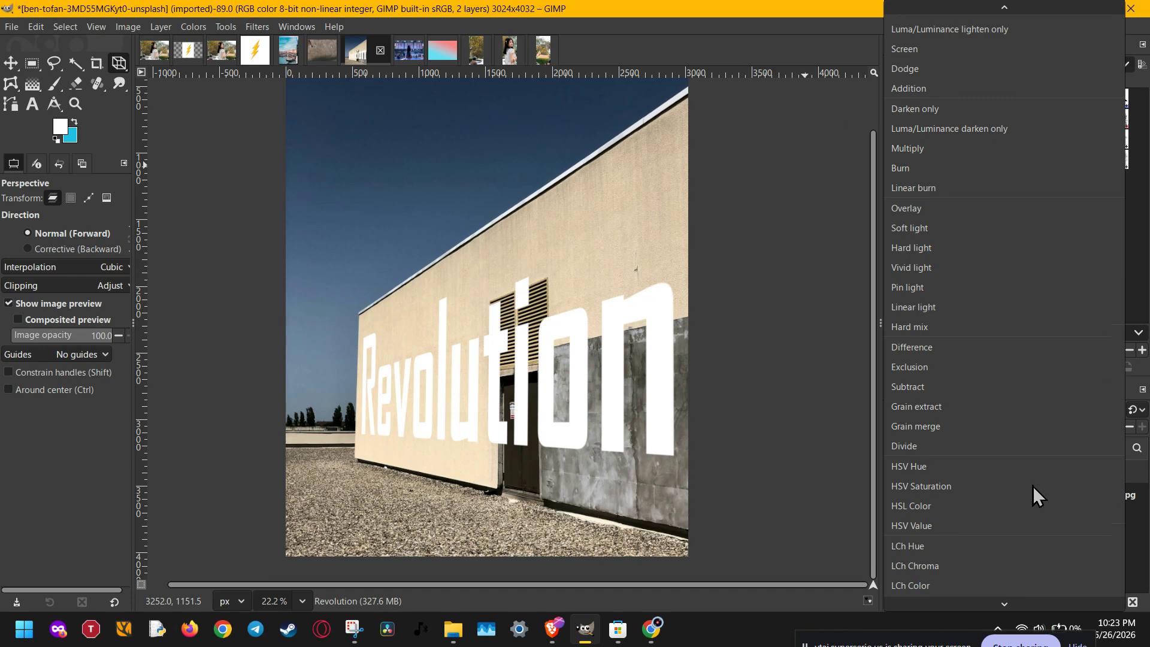
click(925, 486)
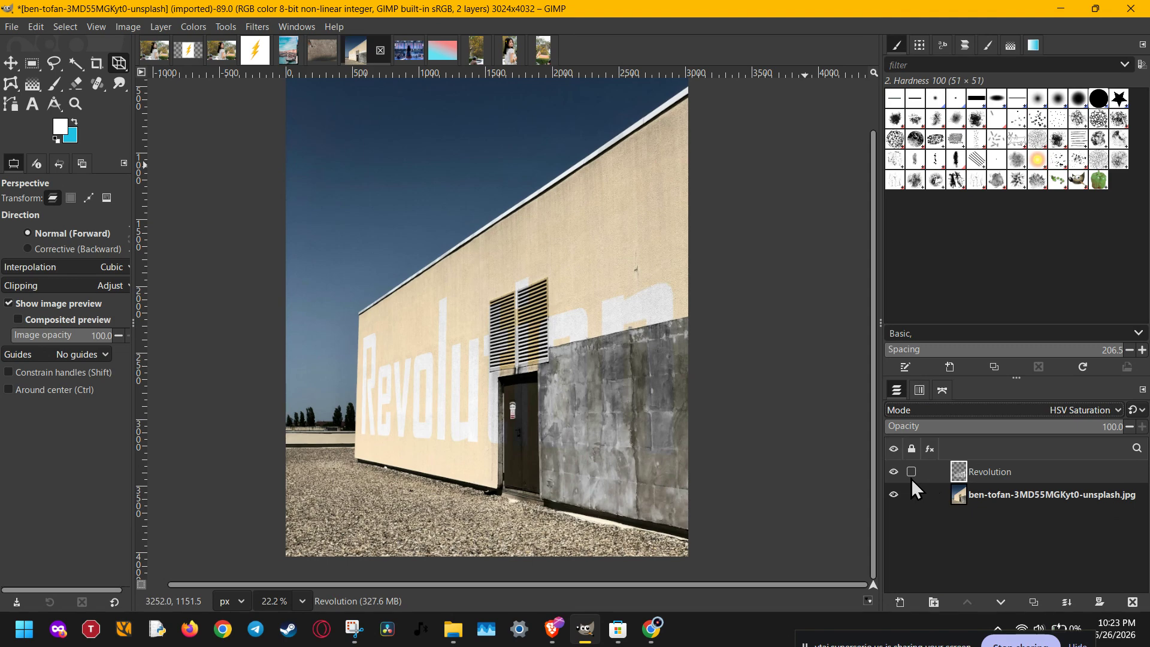
Examine closely how the lettering blends over the plaster wall, vents, door and concrete
scroll(451, 428, up, 8)
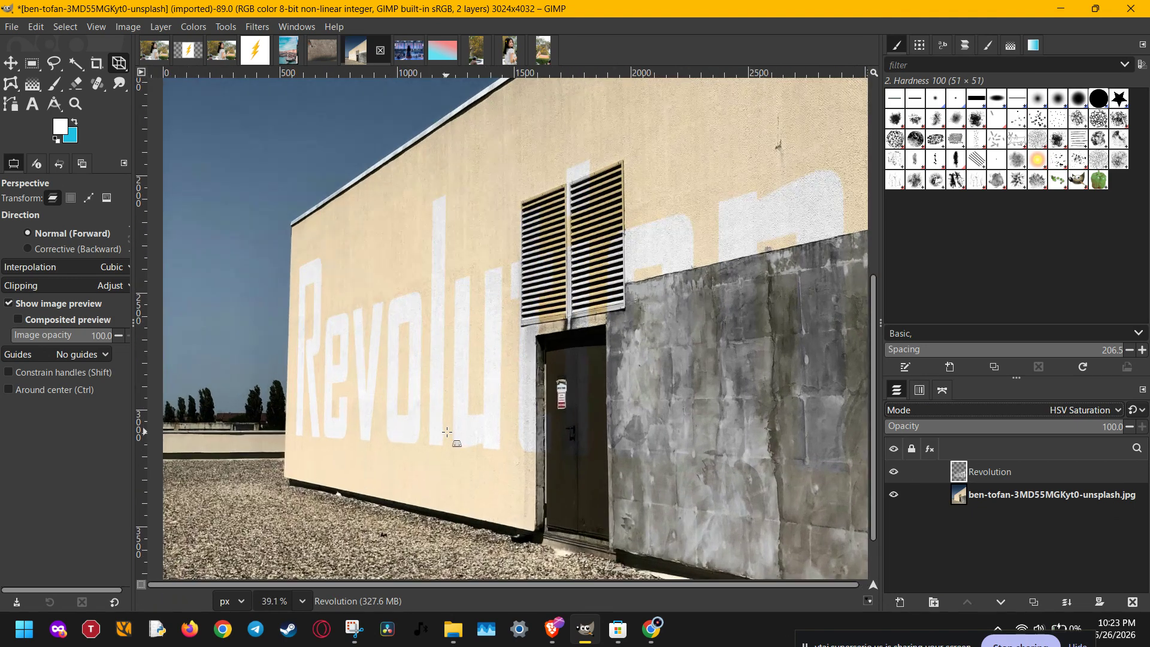
scroll(452, 428, up, 3)
drag(654, 417, 243, 645)
drag(604, 289, 492, 442)
drag(630, 185, 539, 289)
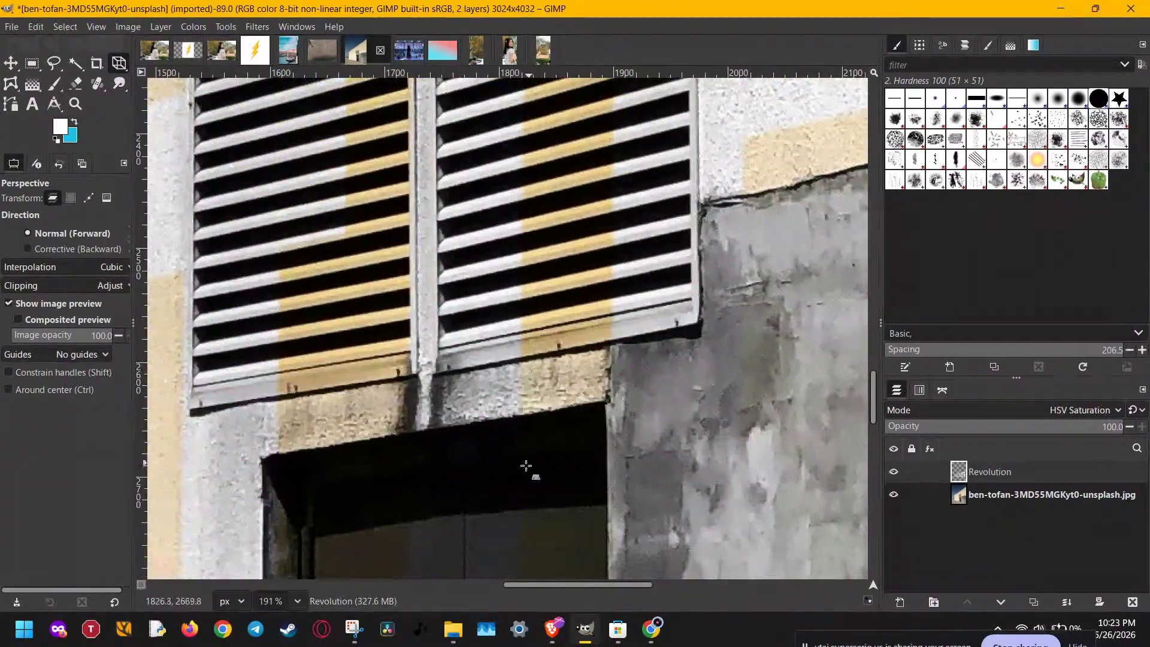
drag(527, 468, 649, 145)
drag(580, 362, 622, 112)
drag(606, 378, 605, 272)
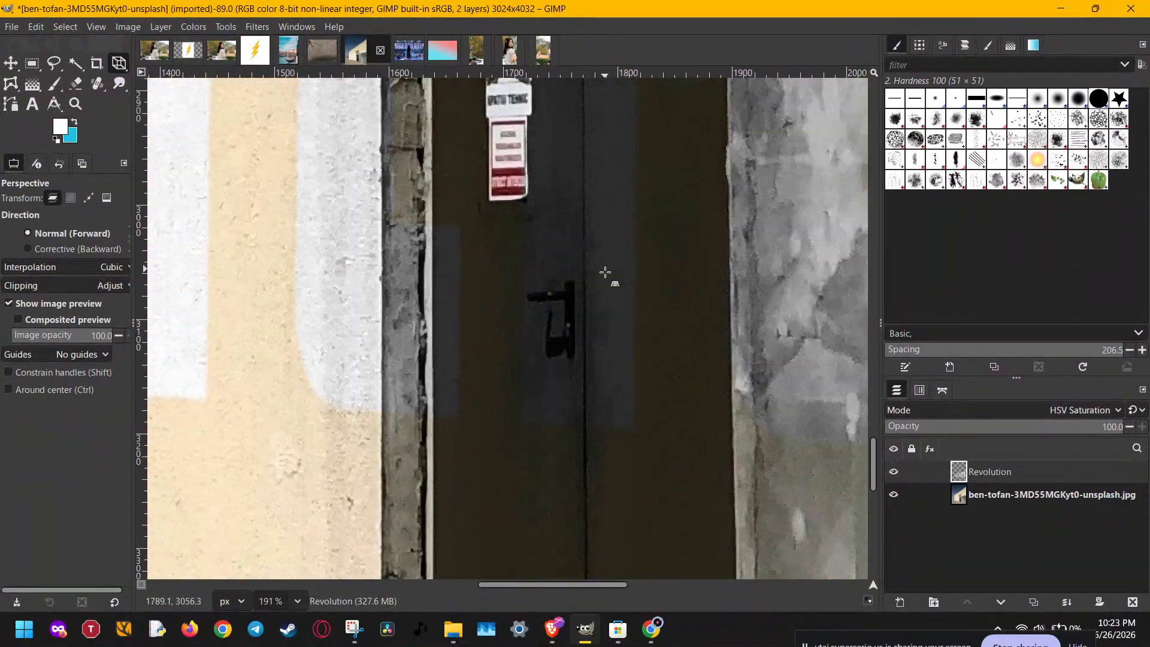
scroll(605, 277, down, 1)
scroll(605, 277, down, 15)
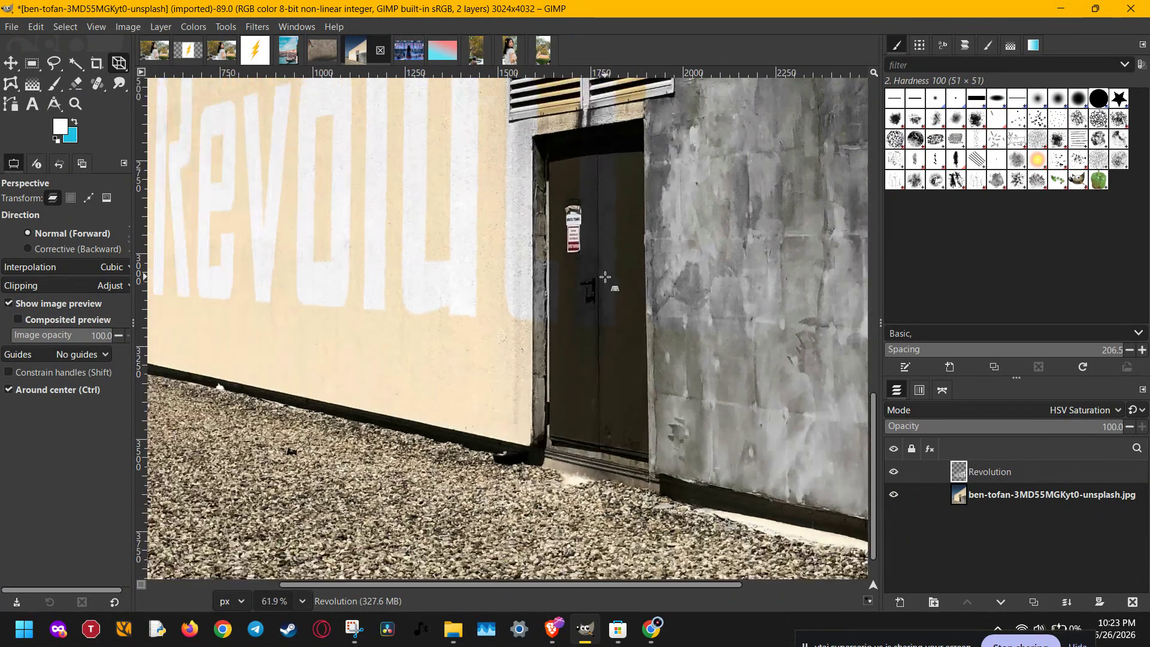
scroll(620, 264, up, 10)
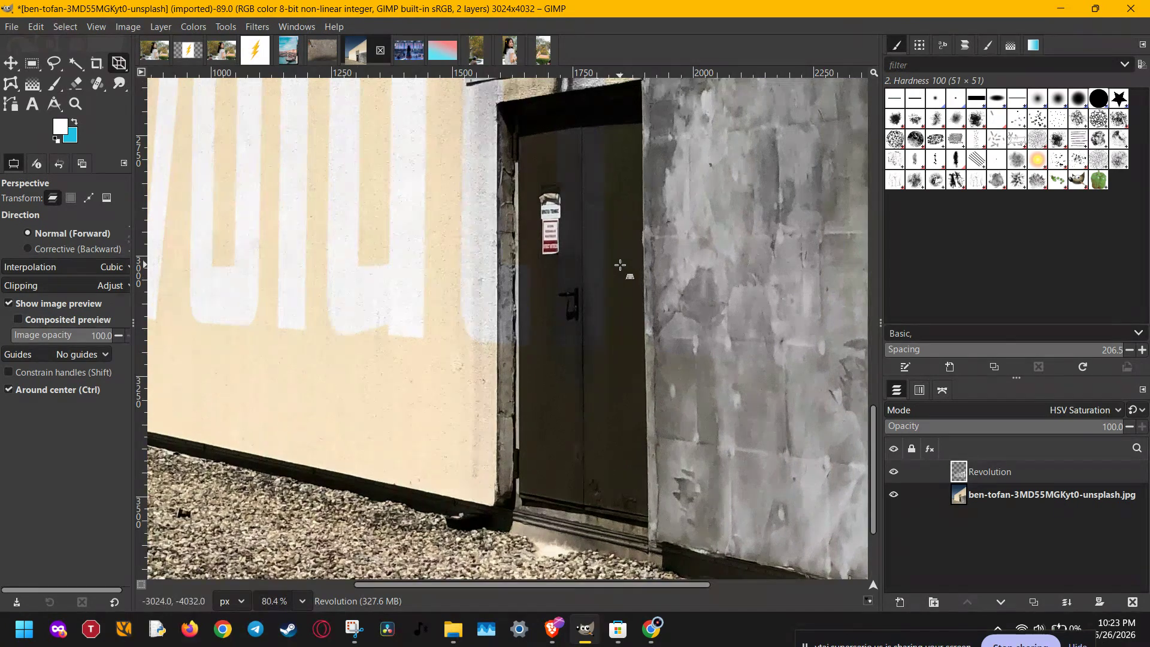
drag(541, 186, 482, 503)
drag(468, 156, 452, 376)
scroll(744, 321, up, 3)
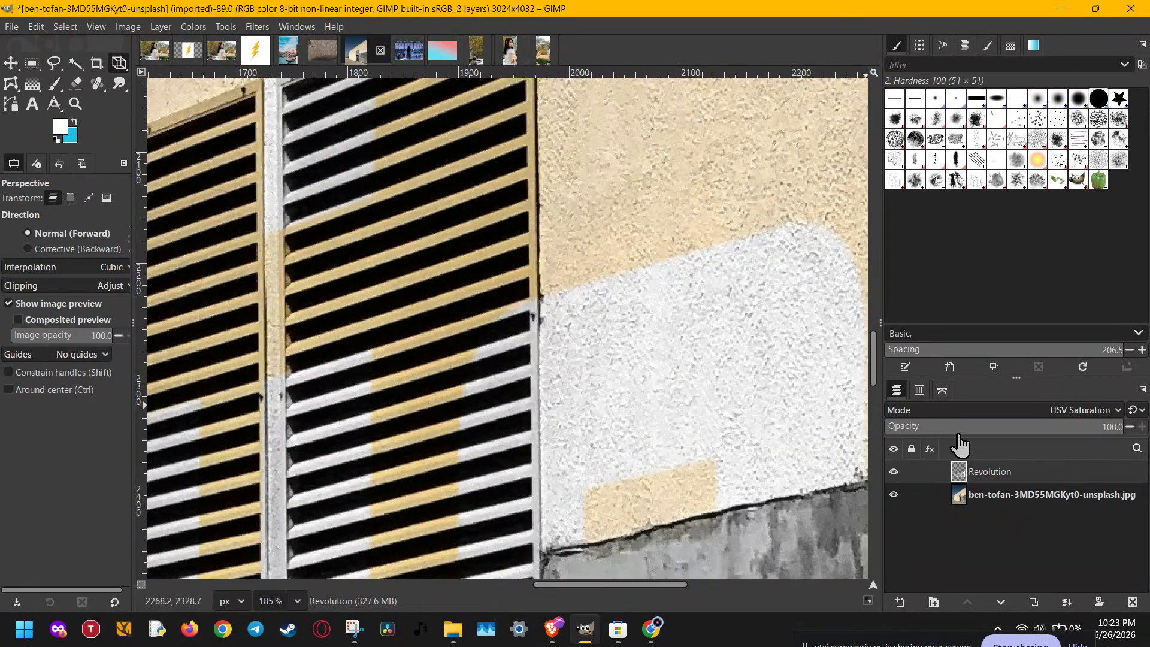
Compare other blend modes for the Revolution layer, including Divide and Grain extract, and settle on Grain merge
scroll(1028, 408, up, 3)
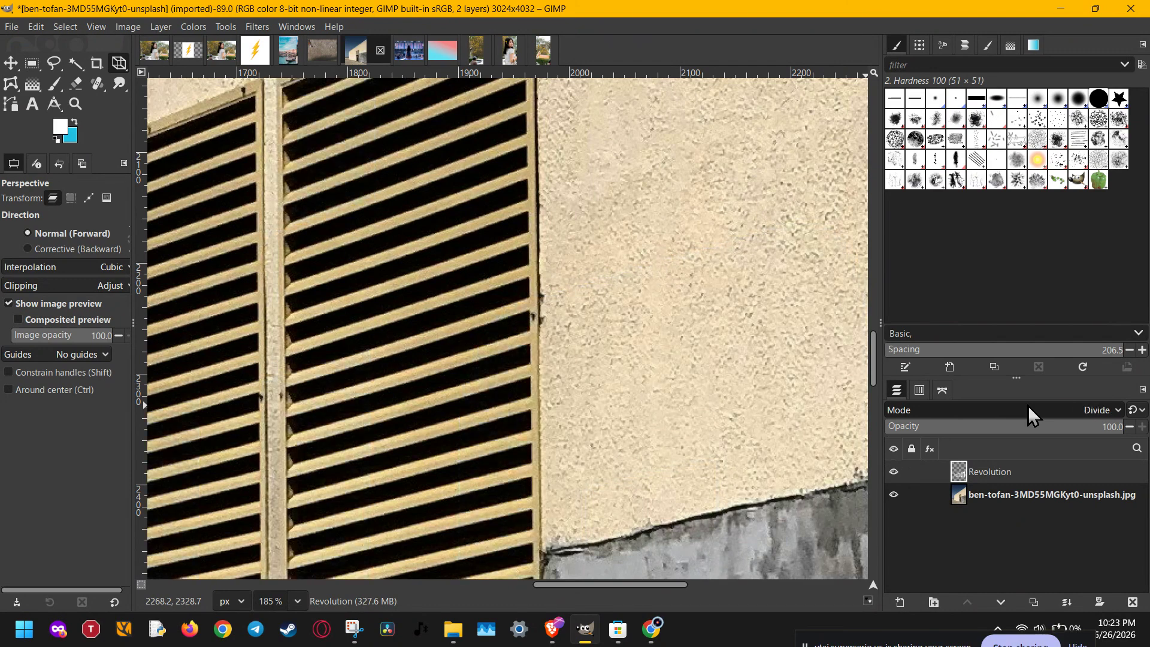
scroll(1028, 408, up, 2)
scroll(1028, 408, down, 2)
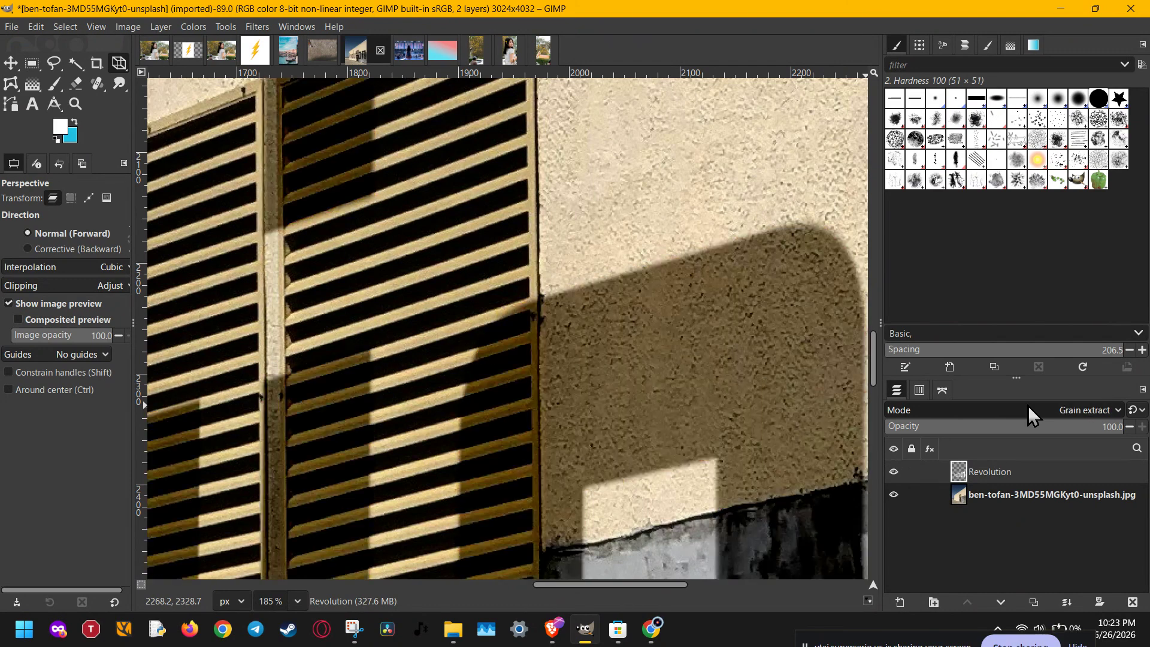
scroll(1028, 407, up, 2)
scroll(1029, 408, up, 1)
scroll(1028, 407, down, 3)
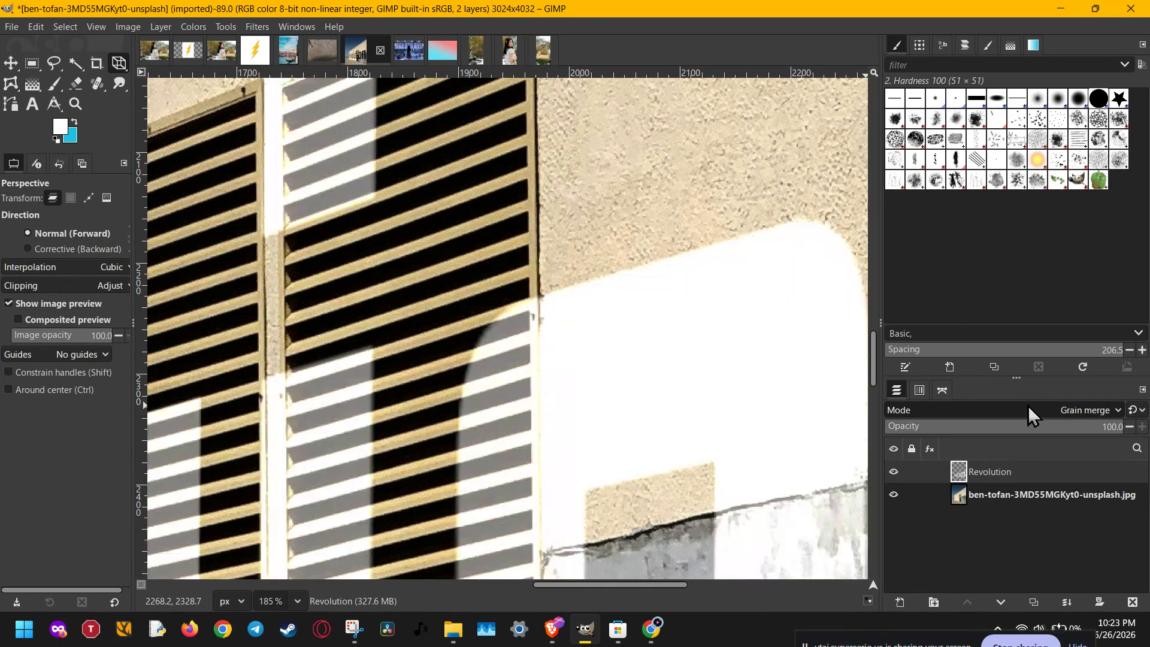
scroll(1028, 408, up, 1)
scroll(1028, 407, down, 1)
Inspect the blended lettering and lower the Revolution layer's opacity to 63
ctrl+scroll(683, 383, down, 3)
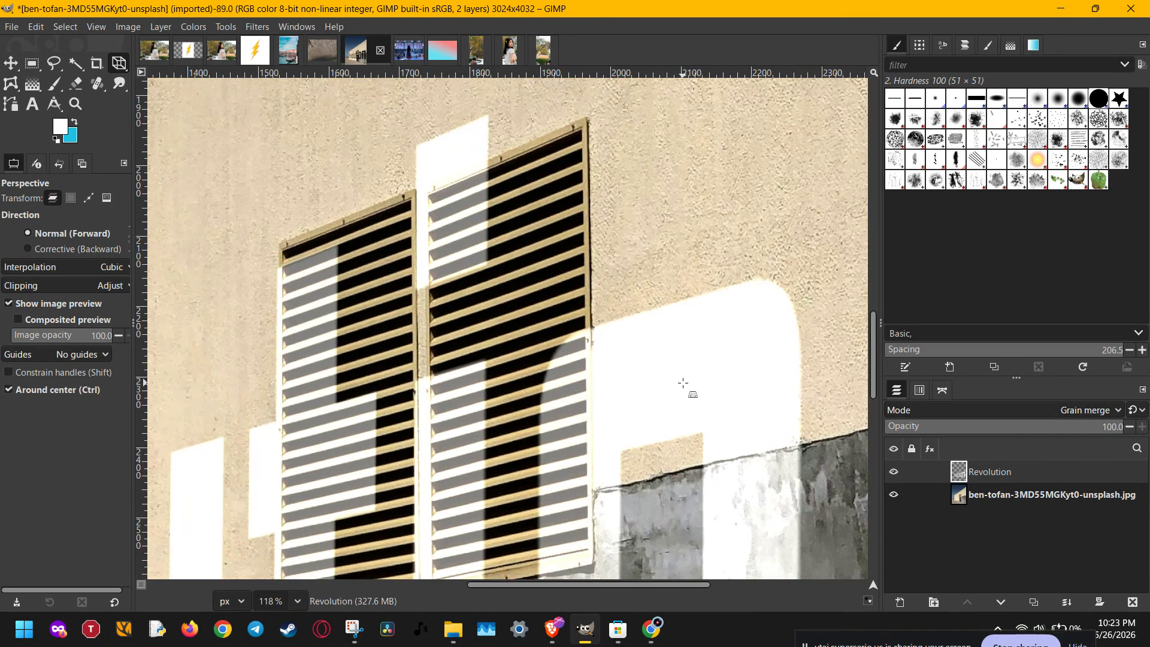
ctrl+scroll(683, 383, down, 3)
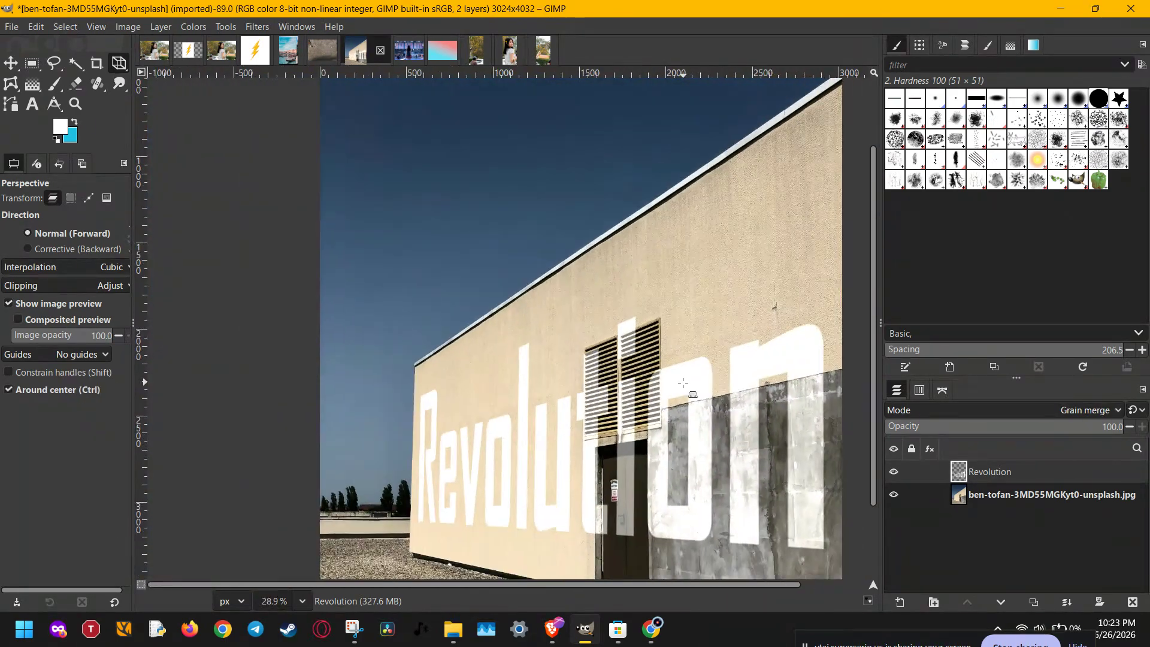
ctrl+scroll(670, 397, up, 1)
ctrl+scroll(719, 335, up, 3)
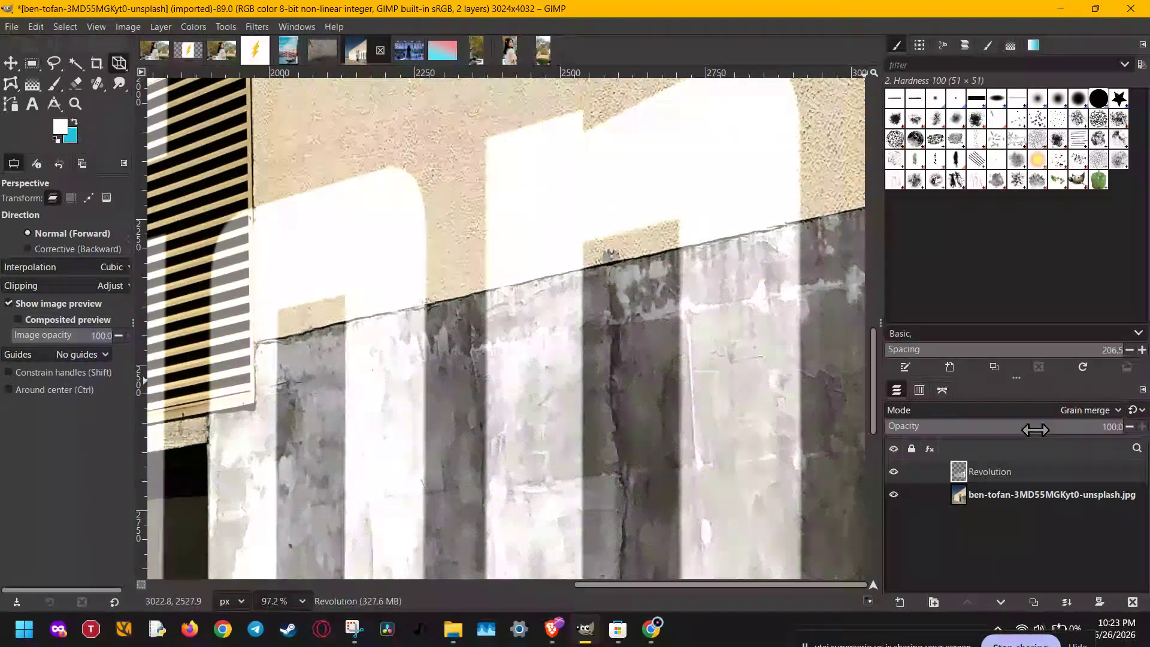
drag(1072, 427, 990, 428)
ctrl+scroll(673, 381, down, 3)
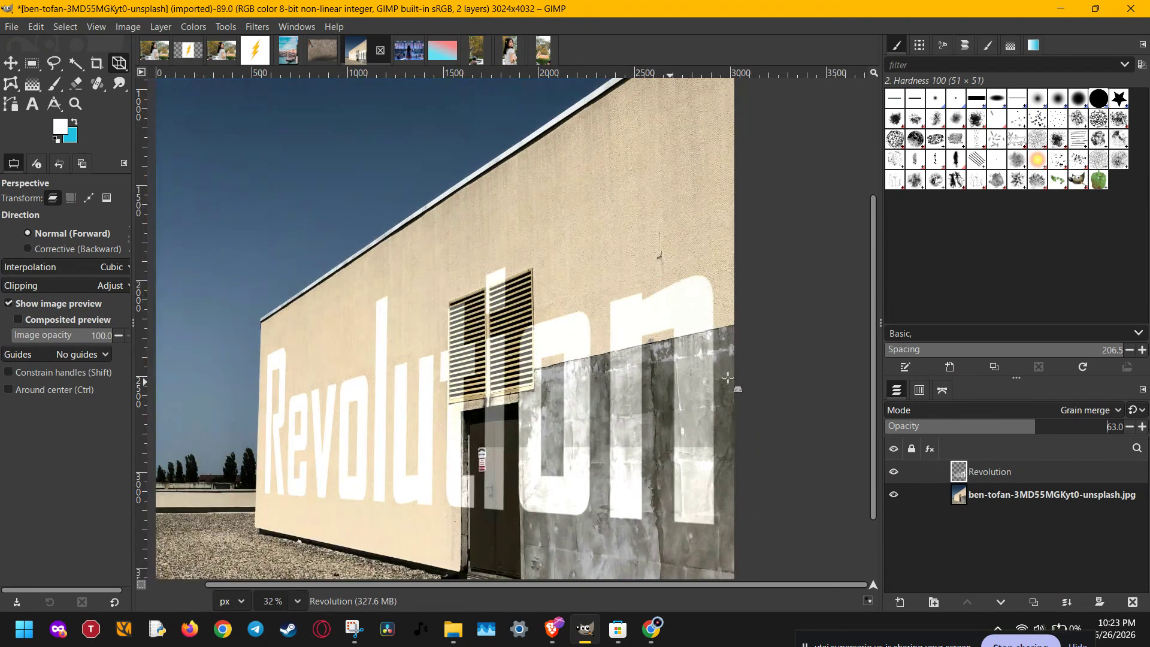
Try the Subtract, Hard mix and Overlay blend modes on the Revolution layer, and raise its opacity to 77 with Overlay
scroll(1031, 409, up, 4)
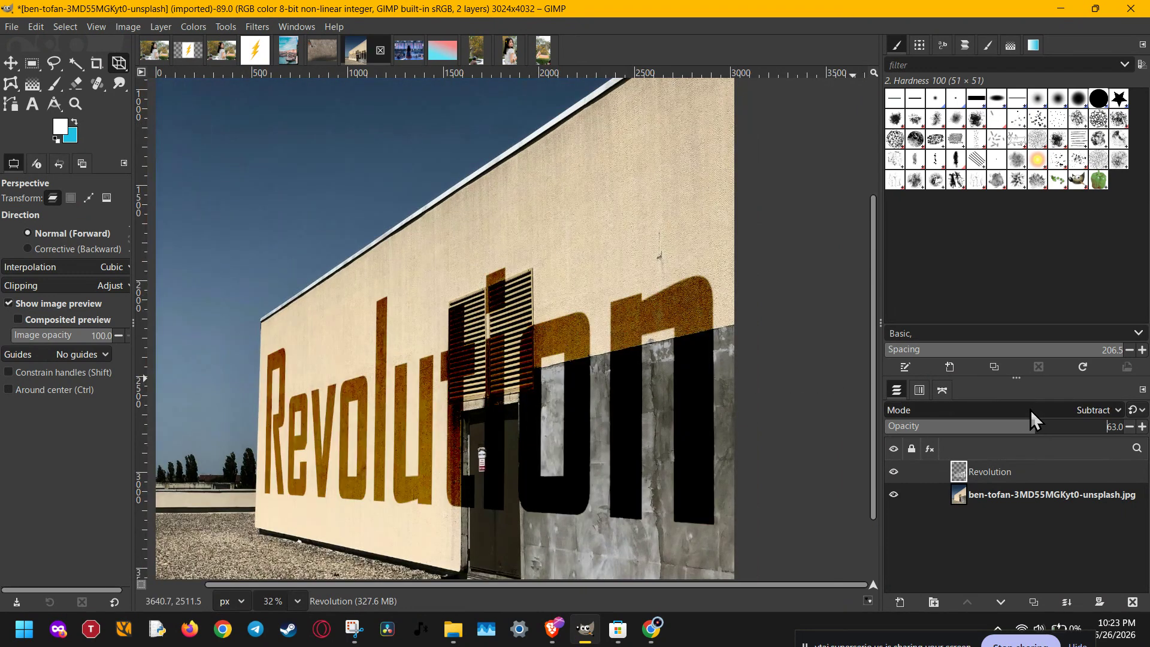
scroll(1030, 409, up, 2)
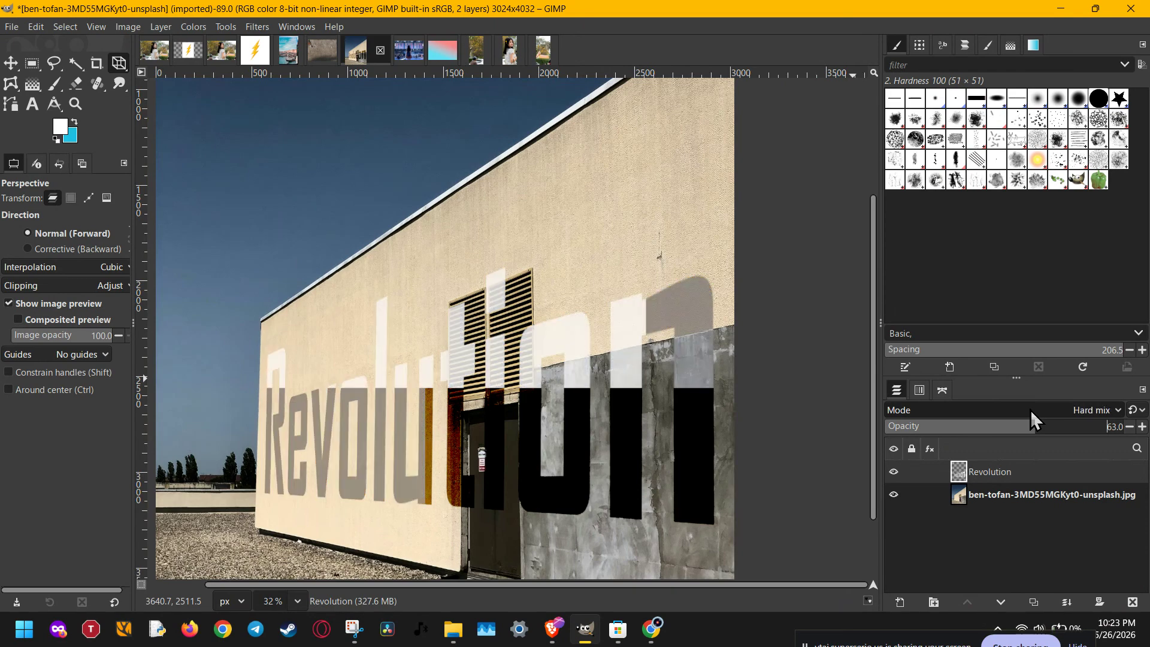
scroll(1031, 409, down, 1)
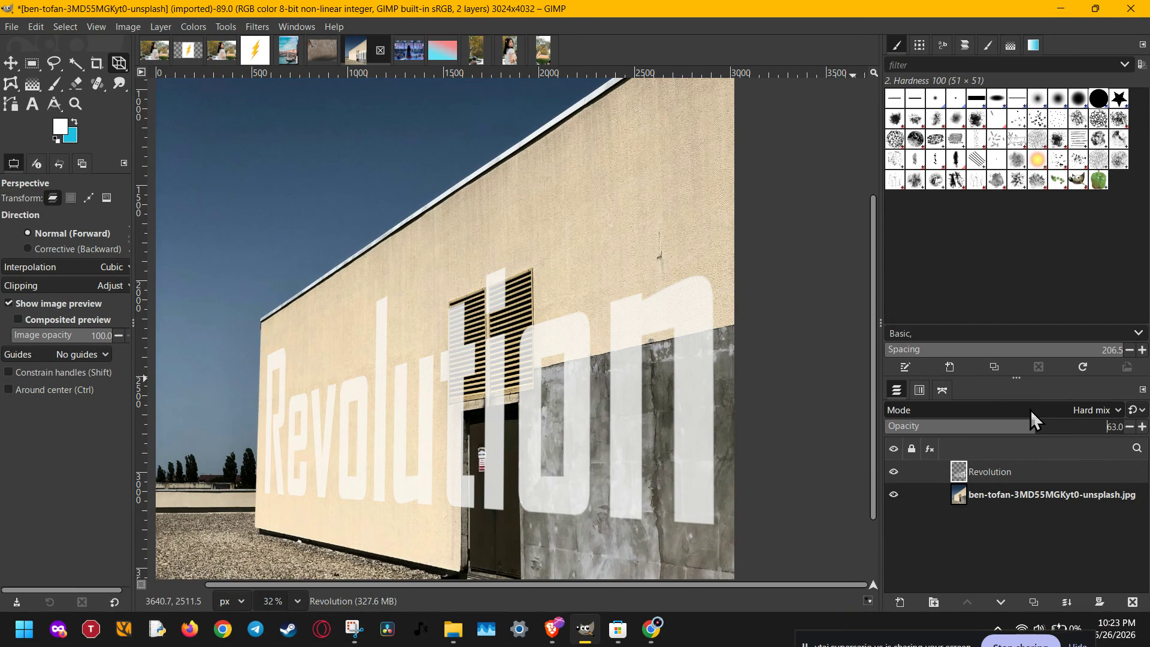
scroll(1030, 408, up, 3)
scroll(1031, 409, up, 3)
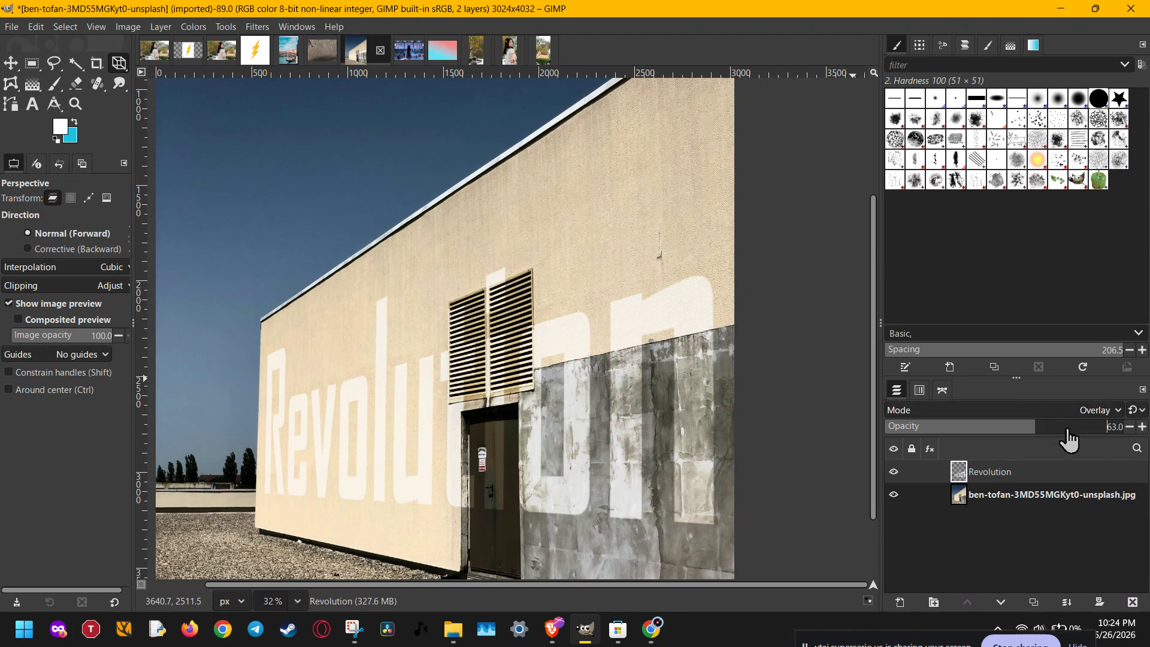
drag(1068, 430, 1080, 431)
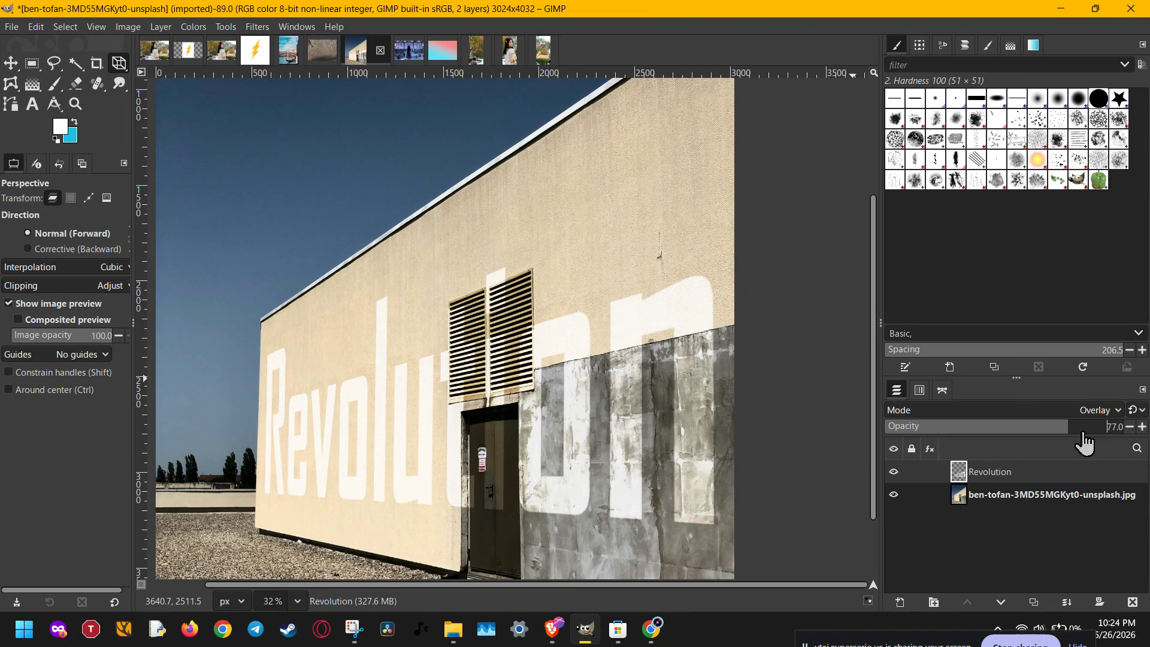
Set the Revolution layer's blend mode to HSV Saturation and its opacity to 100
click(1084, 411)
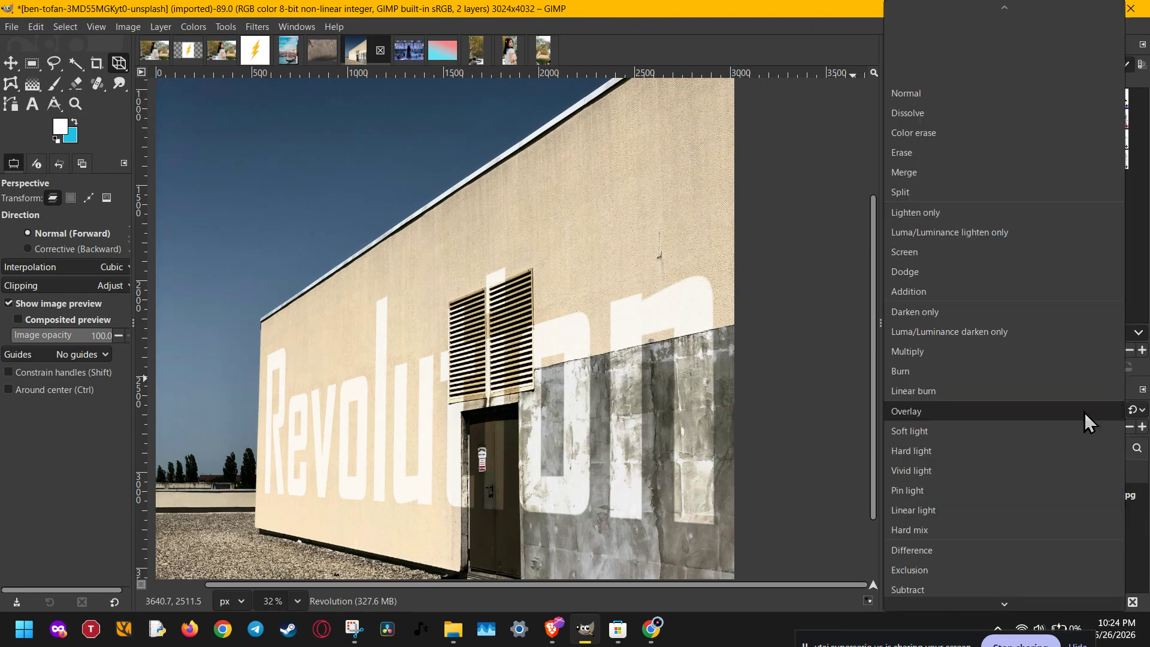
scroll(1085, 412, down, 5)
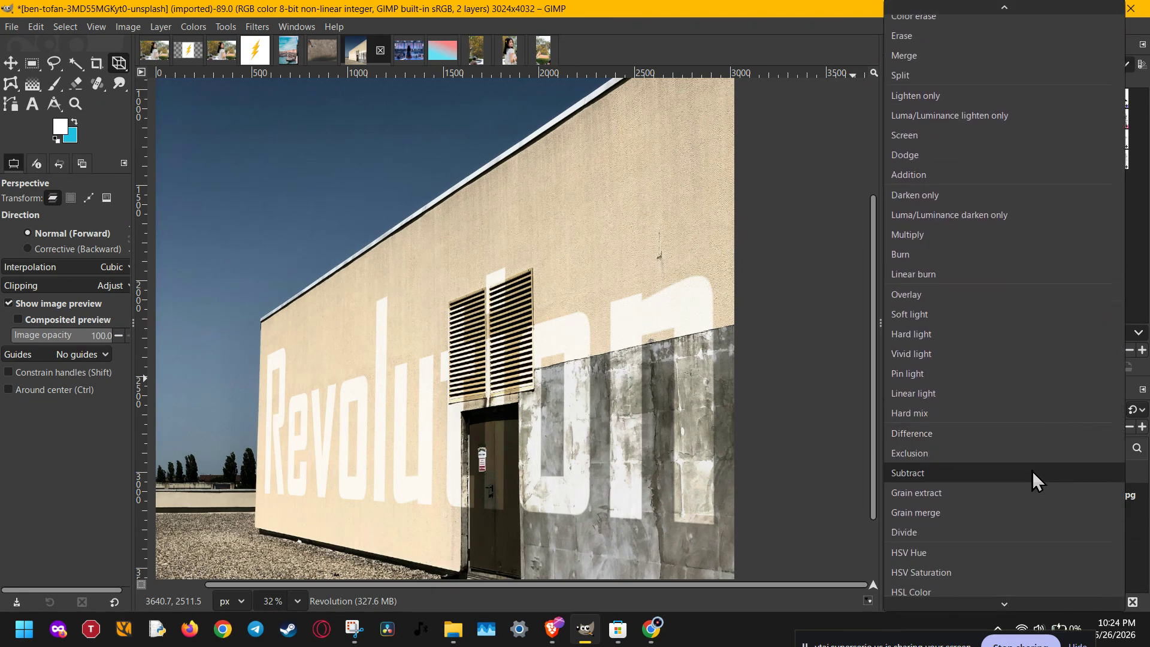
click(925, 537)
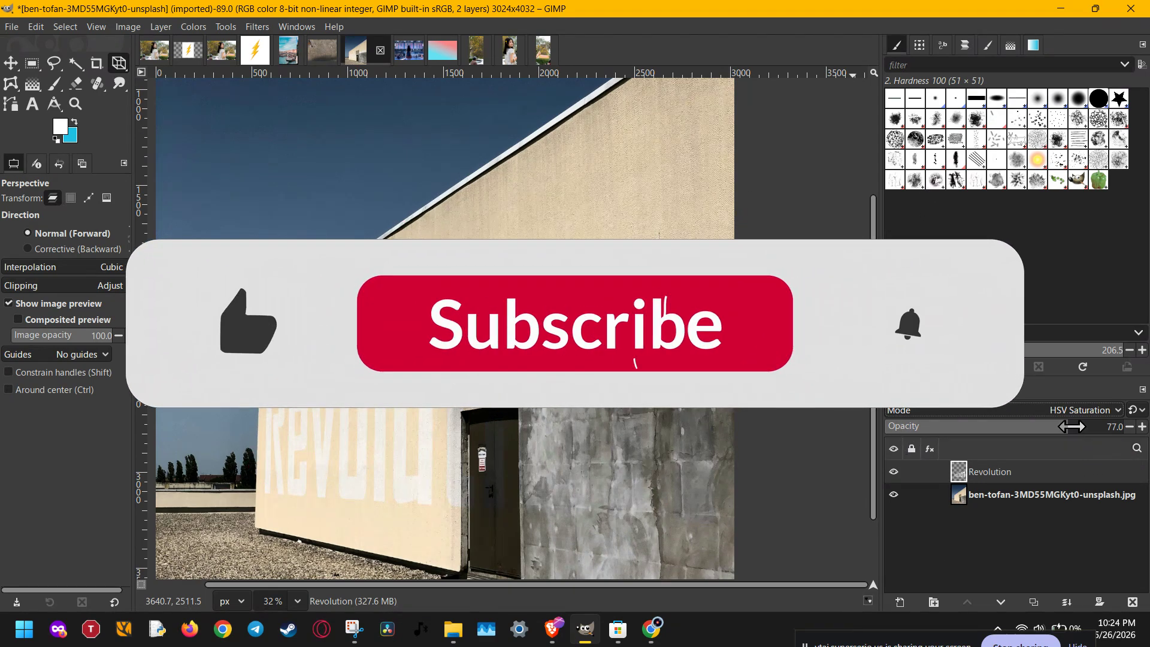
drag(1078, 427, 1138, 421)
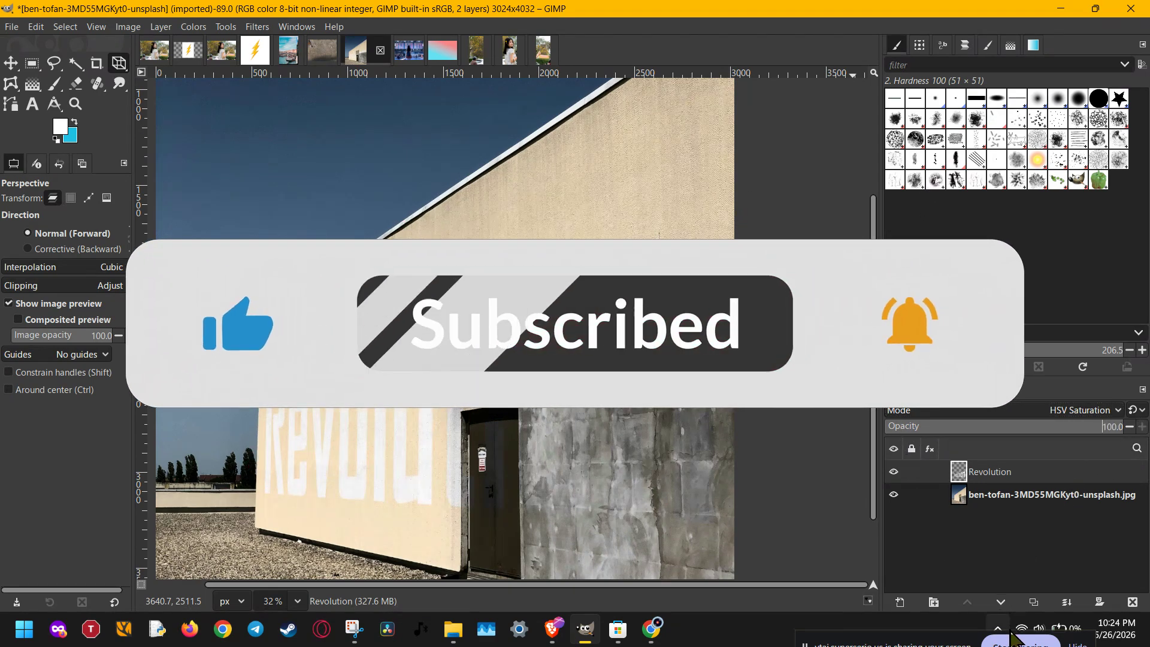